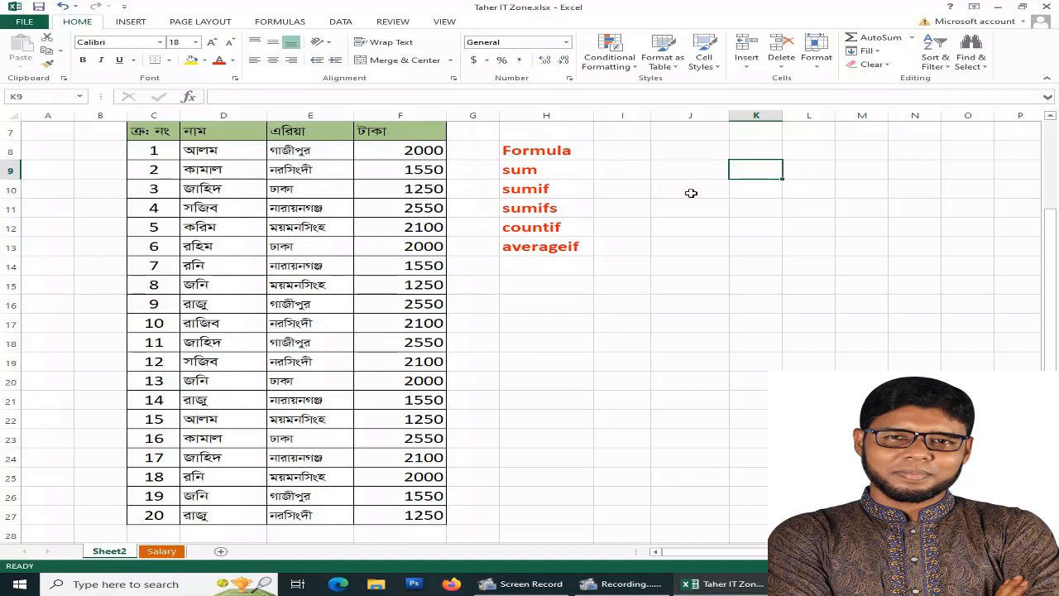
Enter =SUM(F8:F27) in cell K9 to total the amount column, and compare the result with the amounts
type("=")
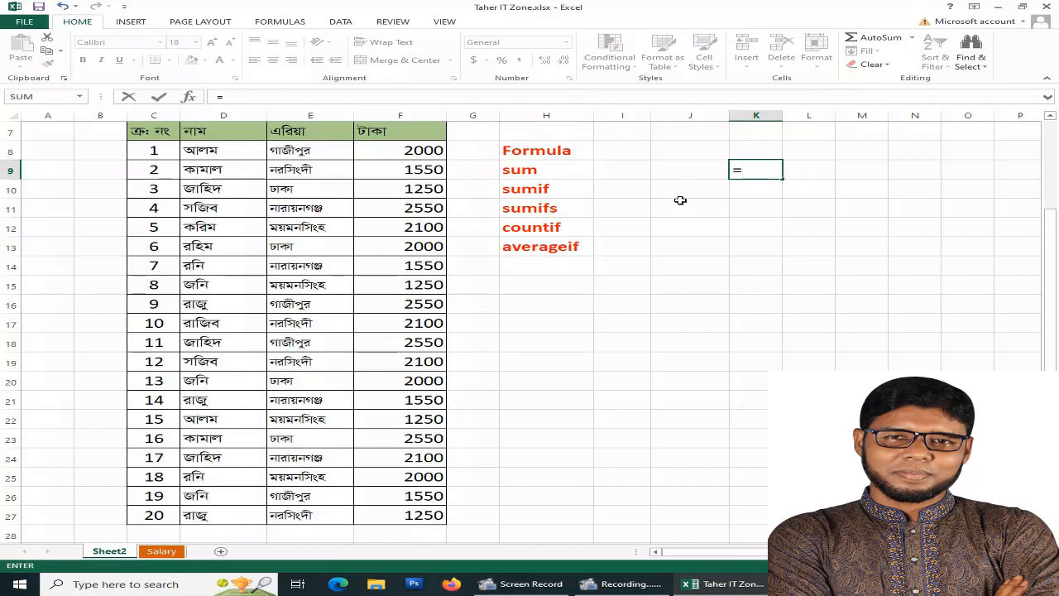
type("su")
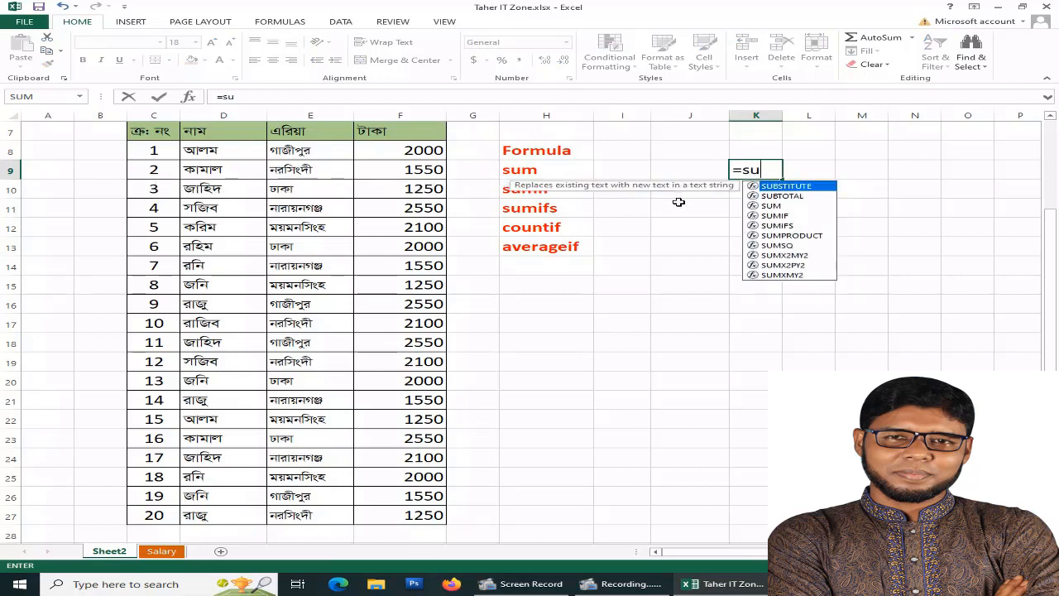
type("m(")
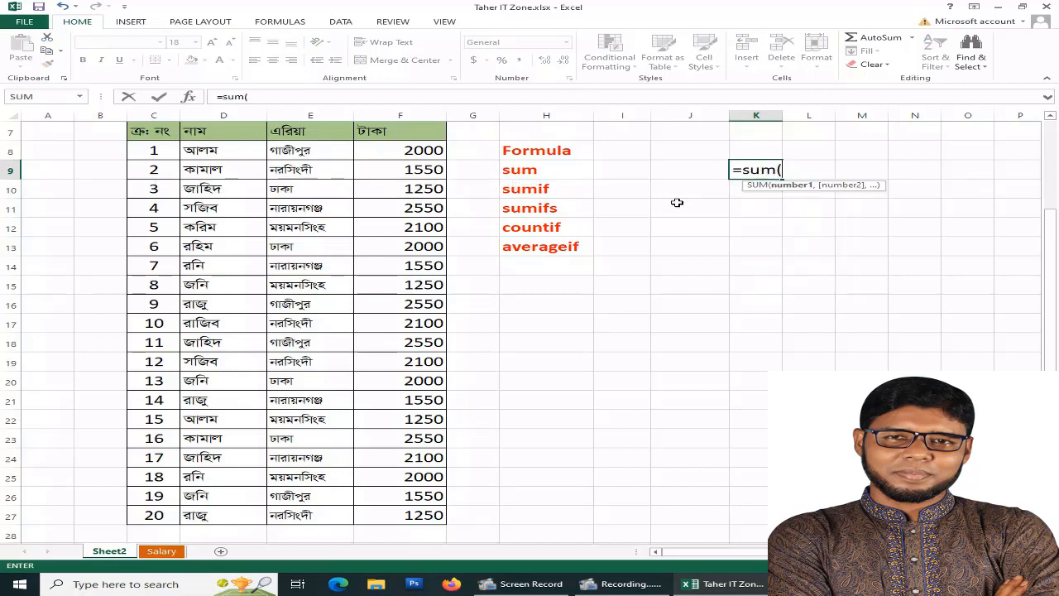
left_click(414, 151)
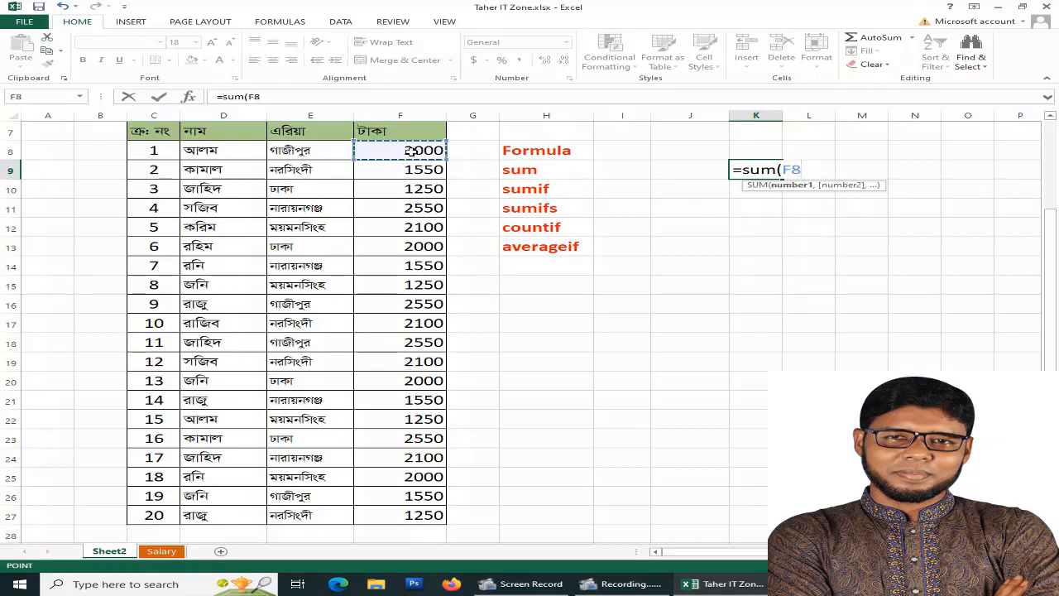
key("F8")
left_click(385, 514)
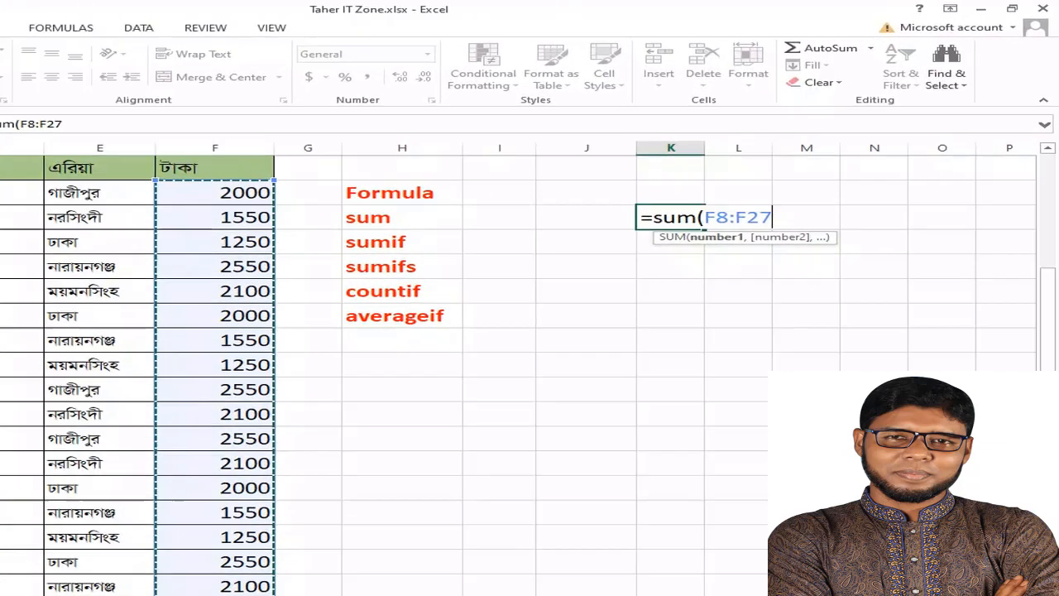
type(")")
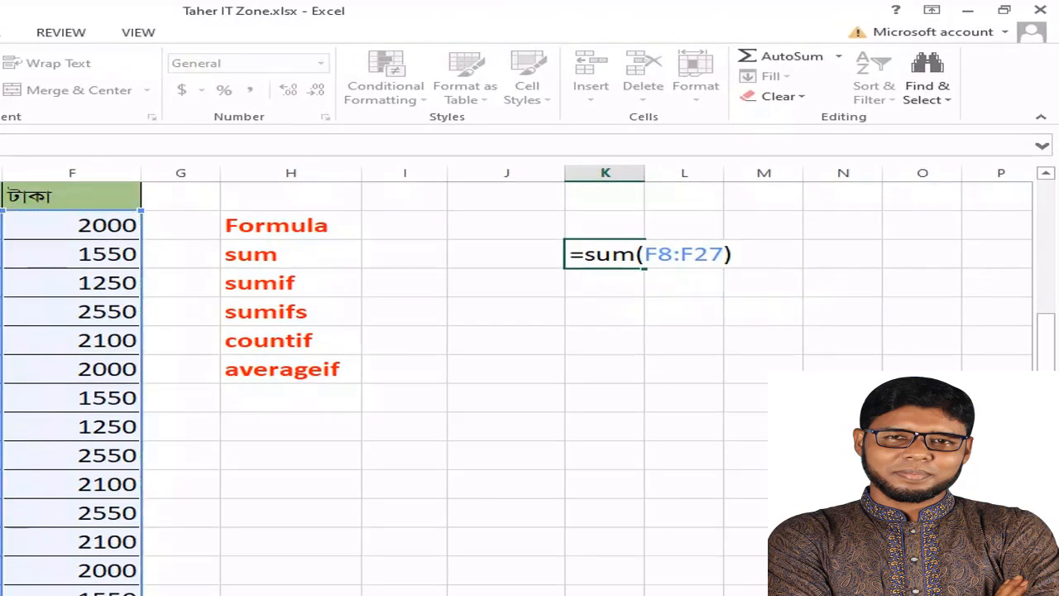
key("Return")
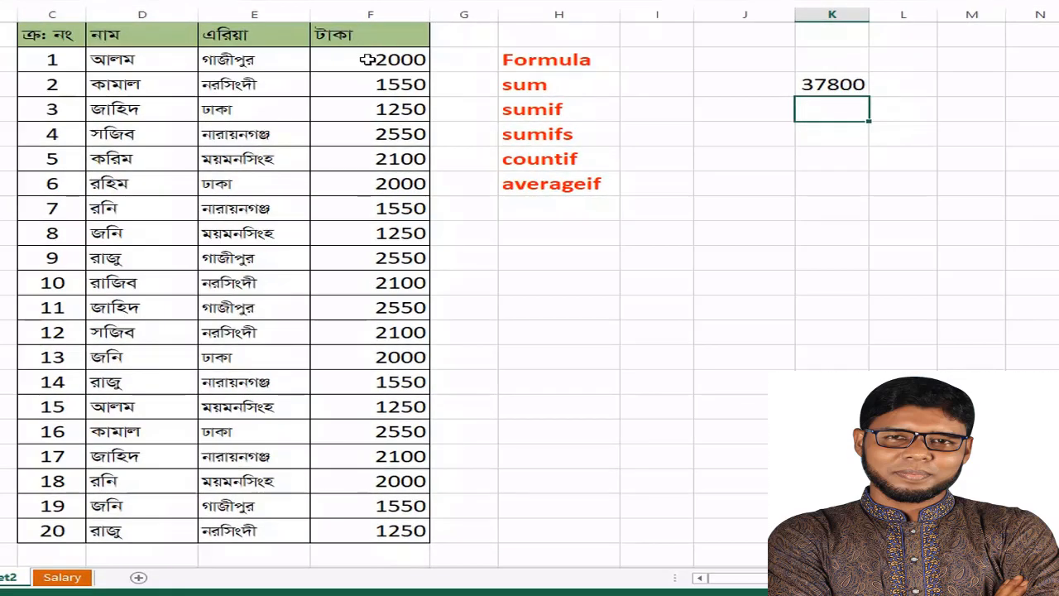
left_click_drag(257, 120, 298, 595)
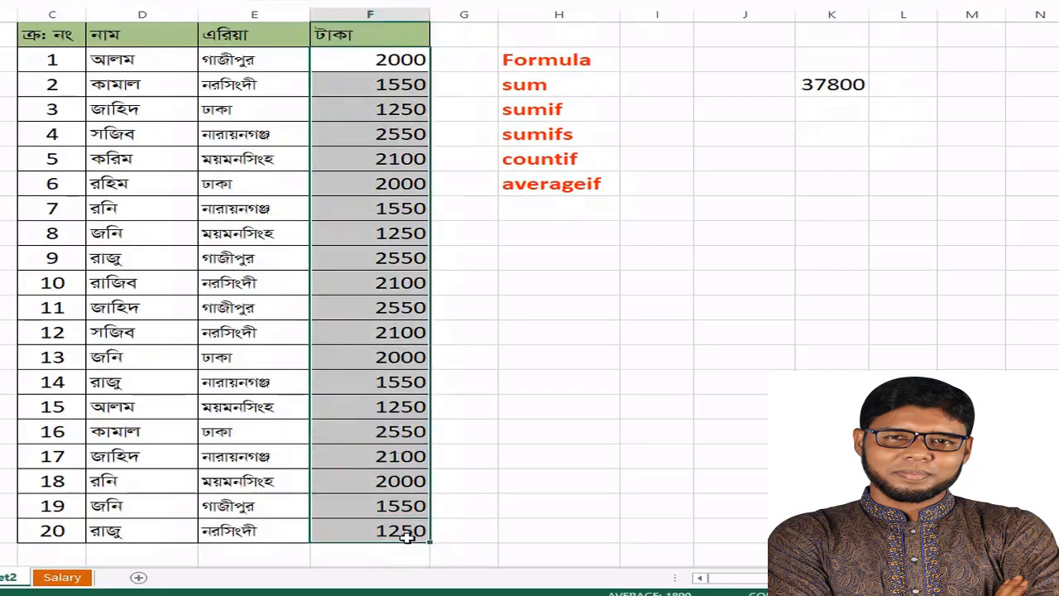
left_click(832, 83)
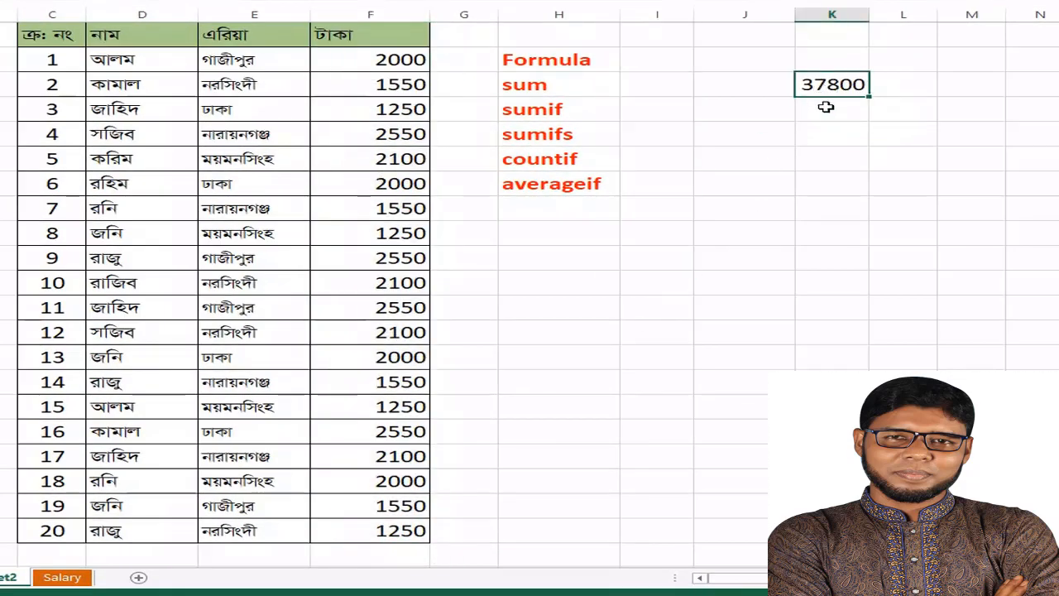
Enter a SUMIF formula in K10 with range D8:D27, criterion cell I10 and sum range F8:F27
left_click(826, 108)
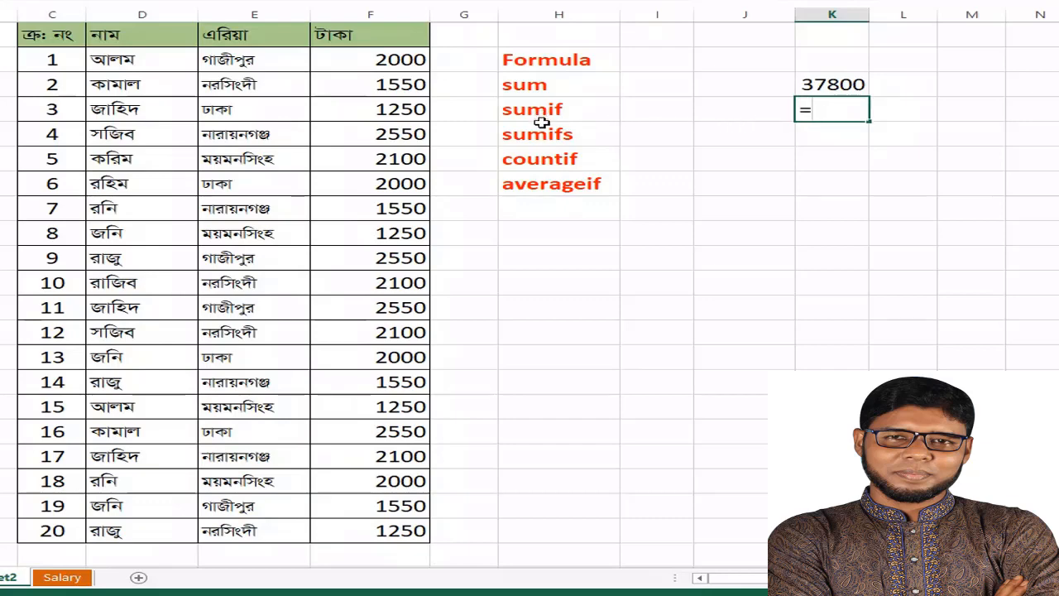
type("s")
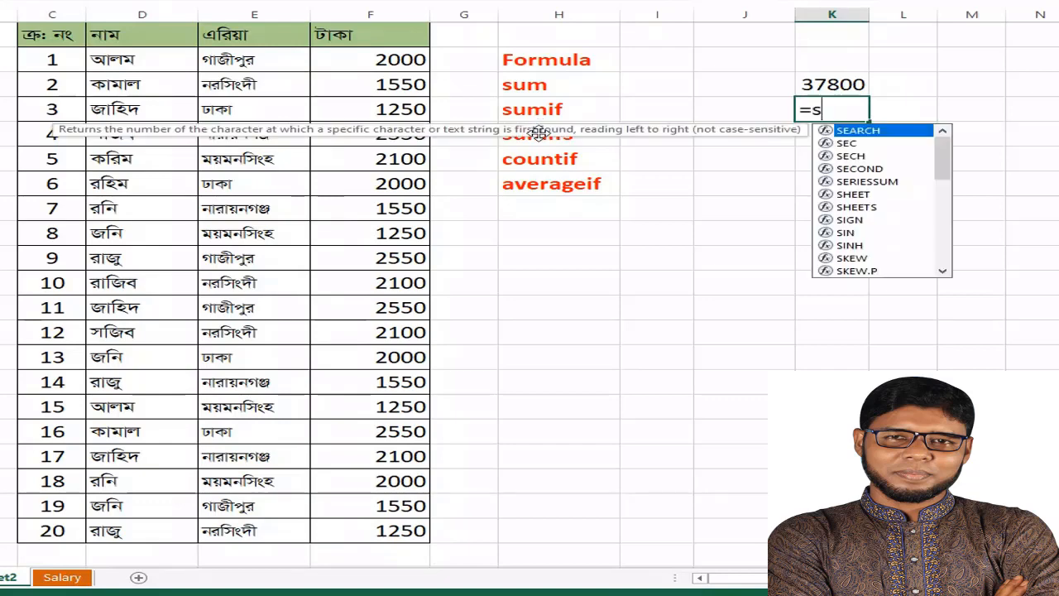
type("umif")
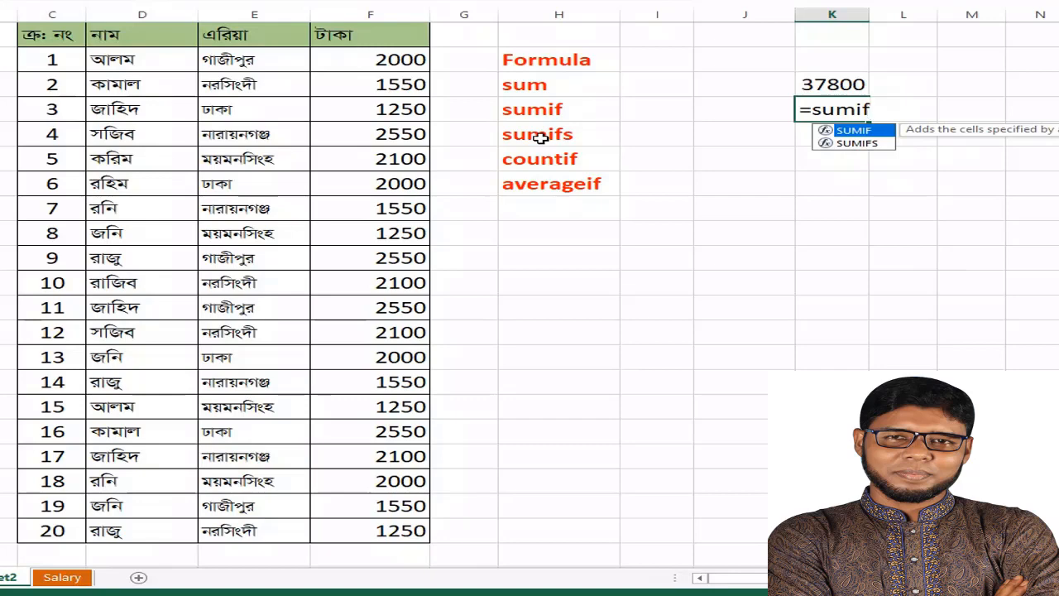
type("(")
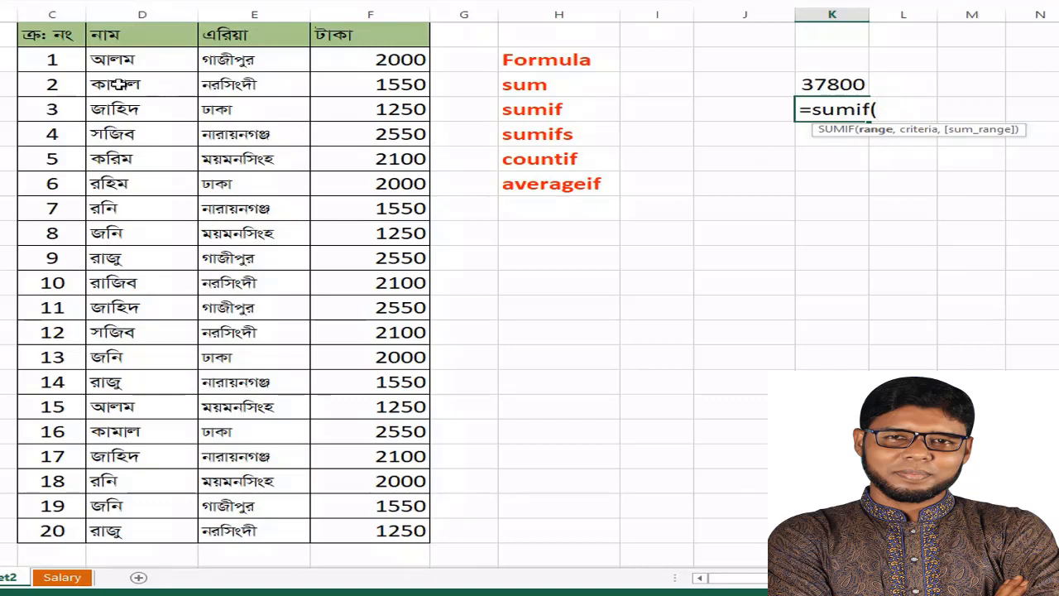
left_click_drag(120, 59, 128, 541)
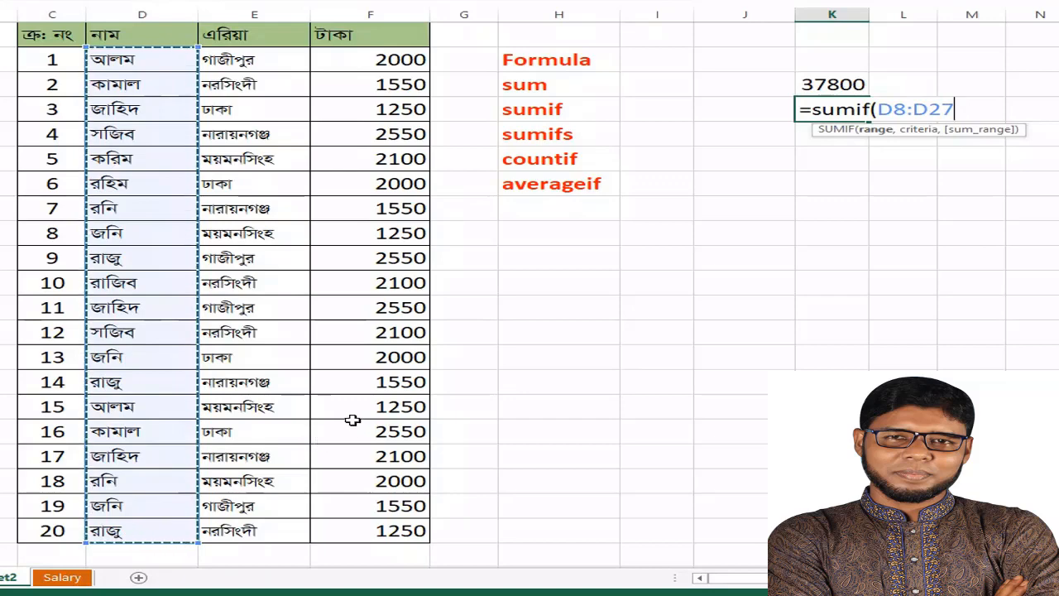
type(",")
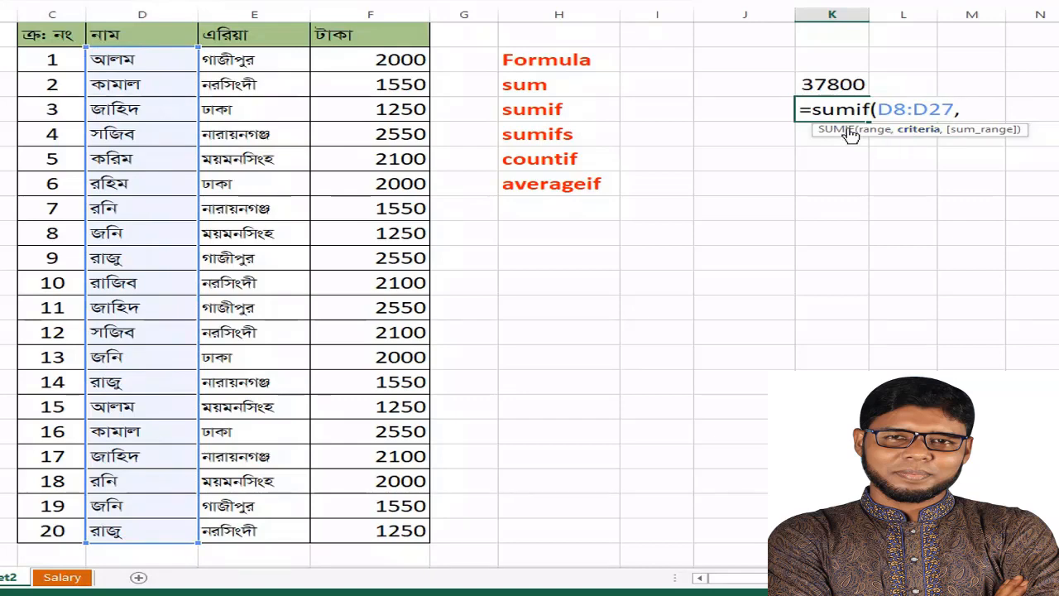
left_click(660, 109)
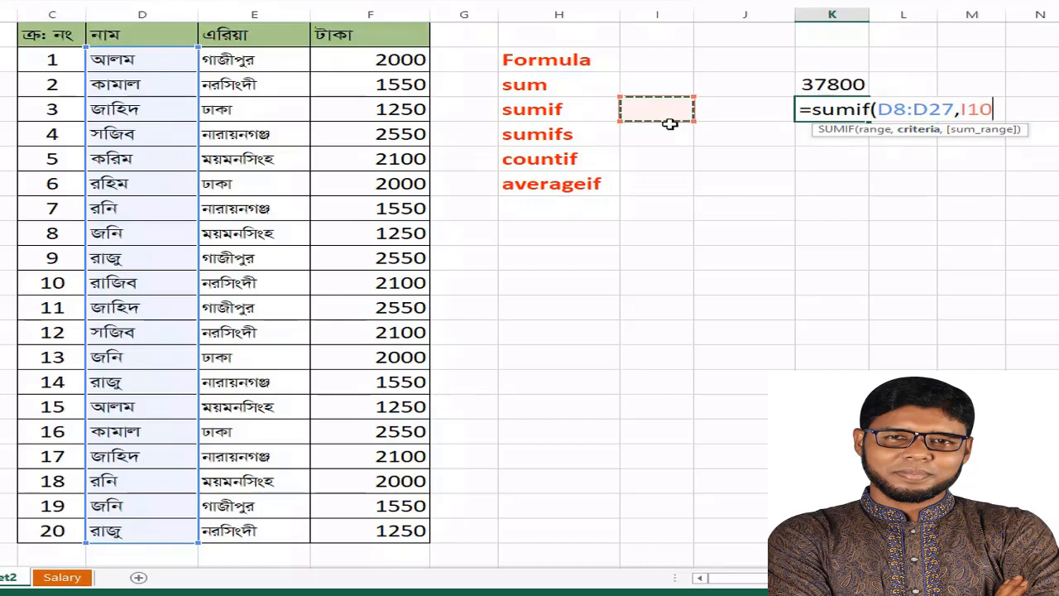
type(",")
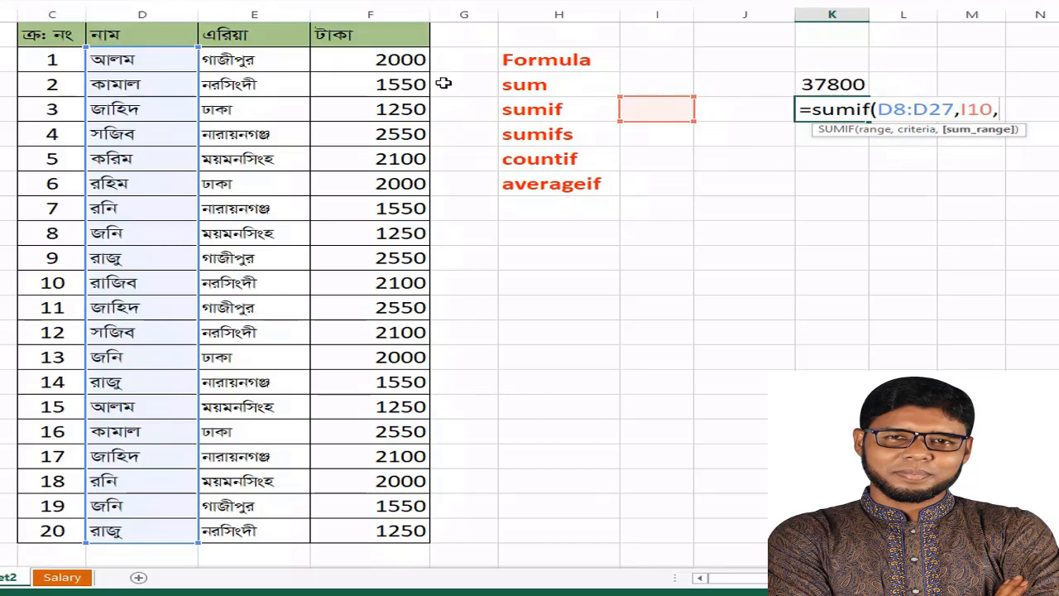
left_click_drag(398, 61, 390, 535)
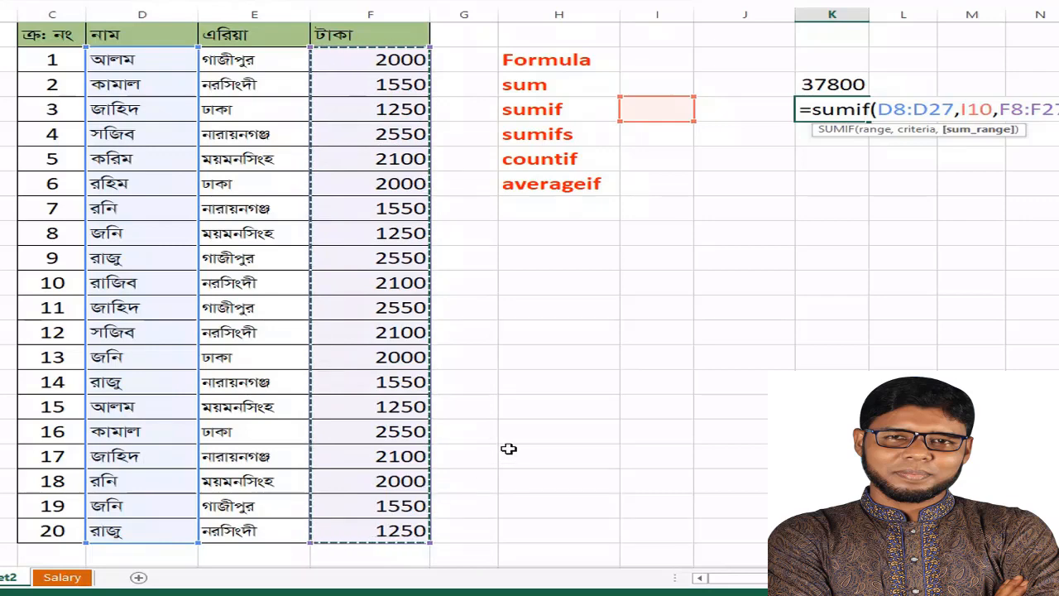
key("Return")
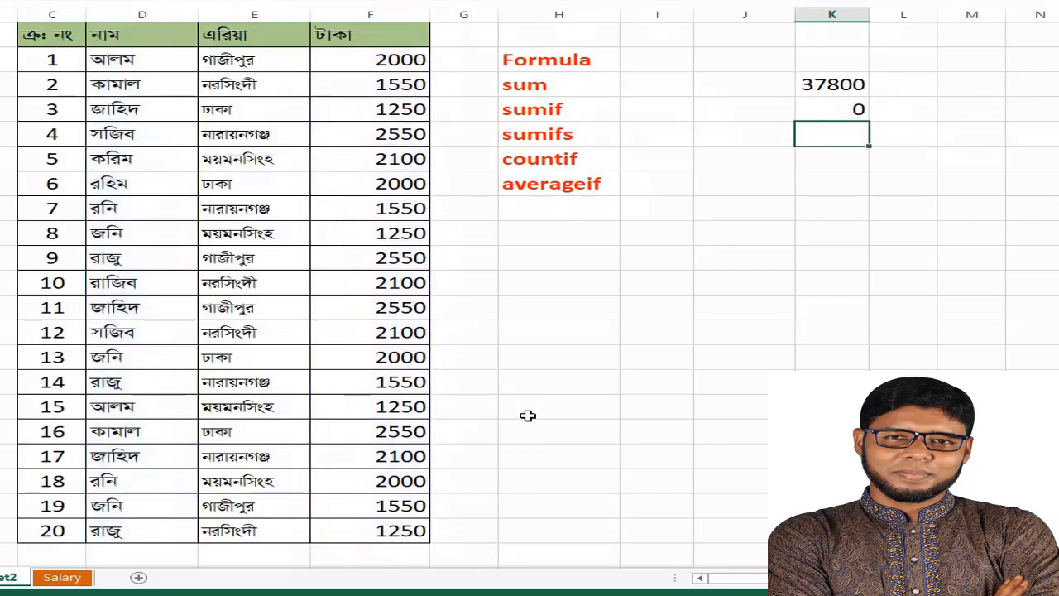
Enter the name from the table's first row as the SUMIF criterion in cell I10
left_click(662, 108)
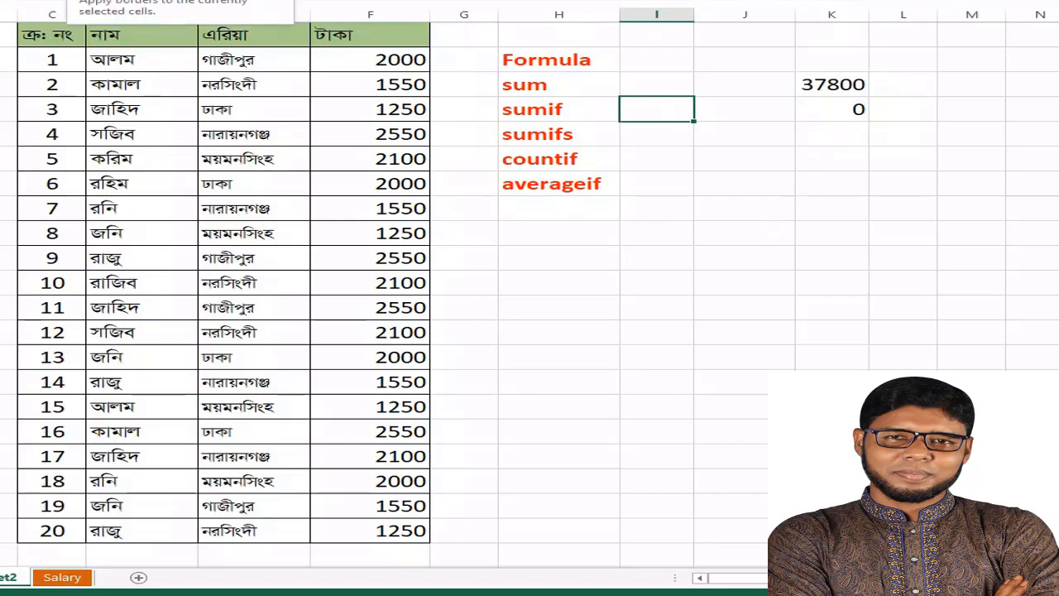
type("মতঠ")
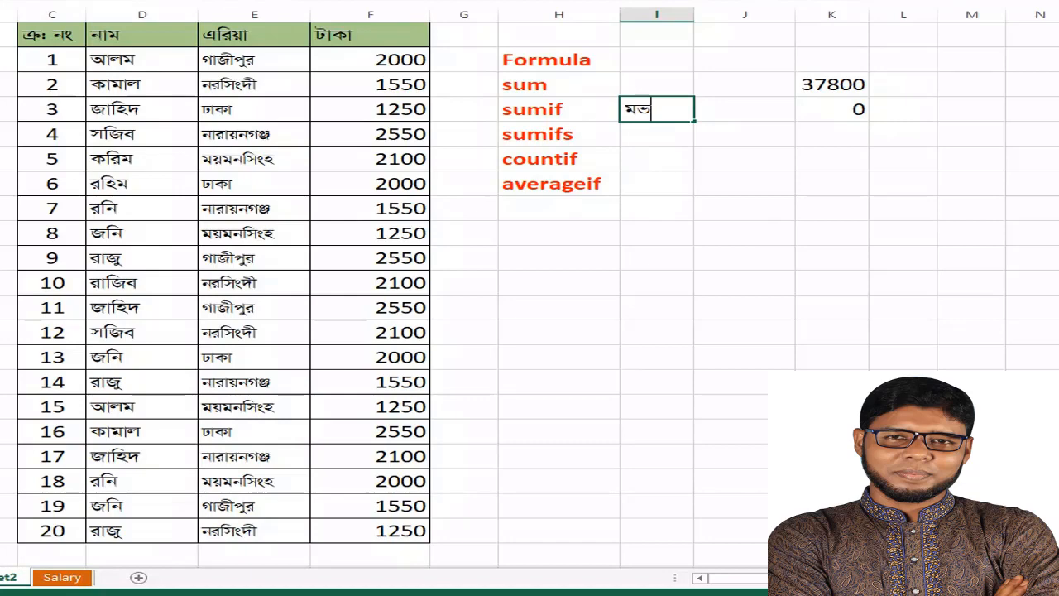
key("BackSpace")
key("BackSpace")
key("BackSpace")
type("আলম")
key("Return")
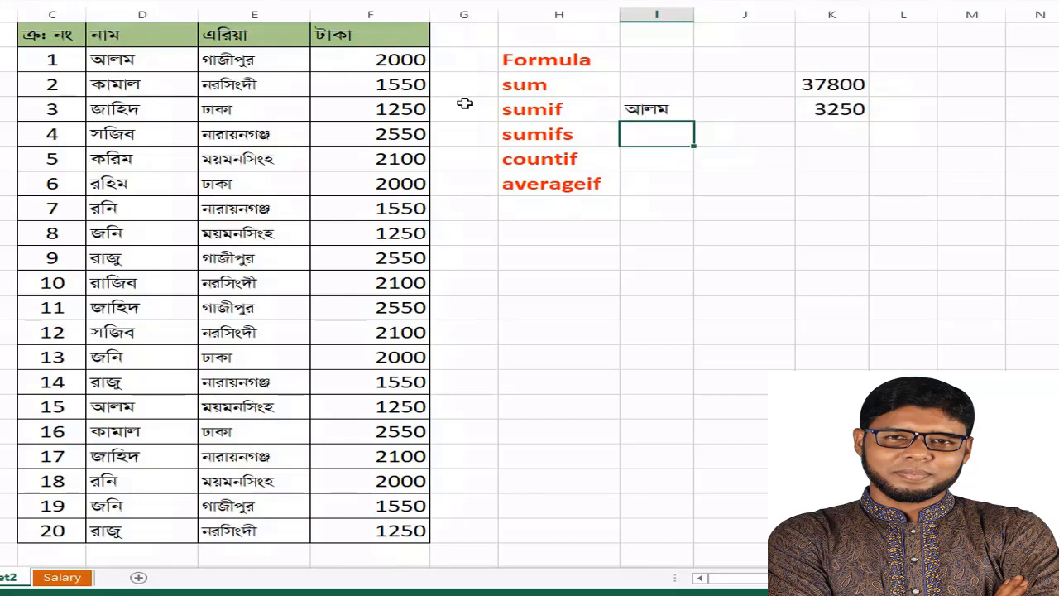
Check the amounts in F8 and F22 against the SUMIF result in K10
left_click(374, 67)
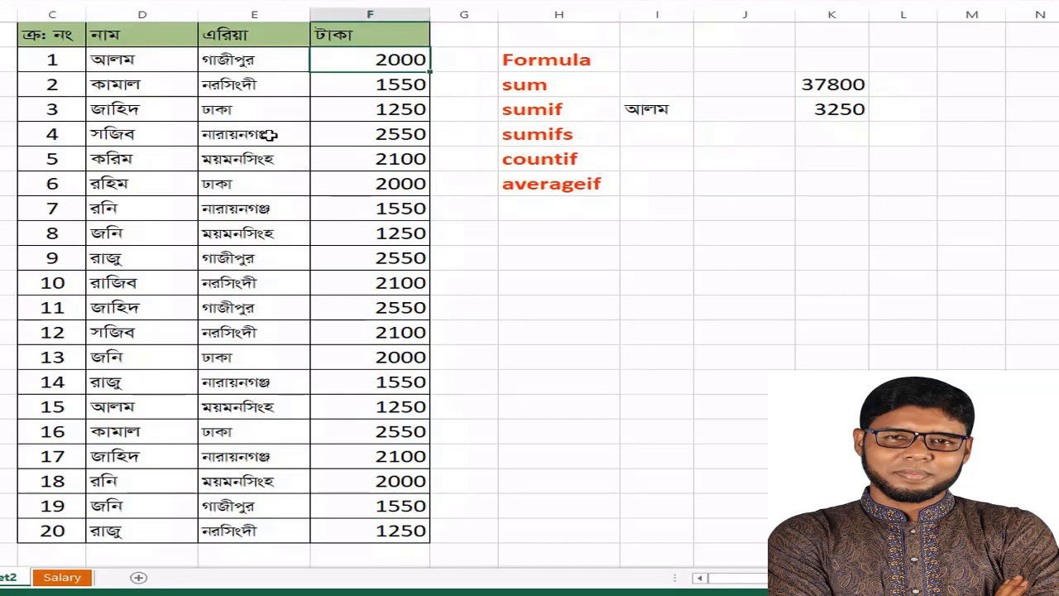
left_click(373, 411)
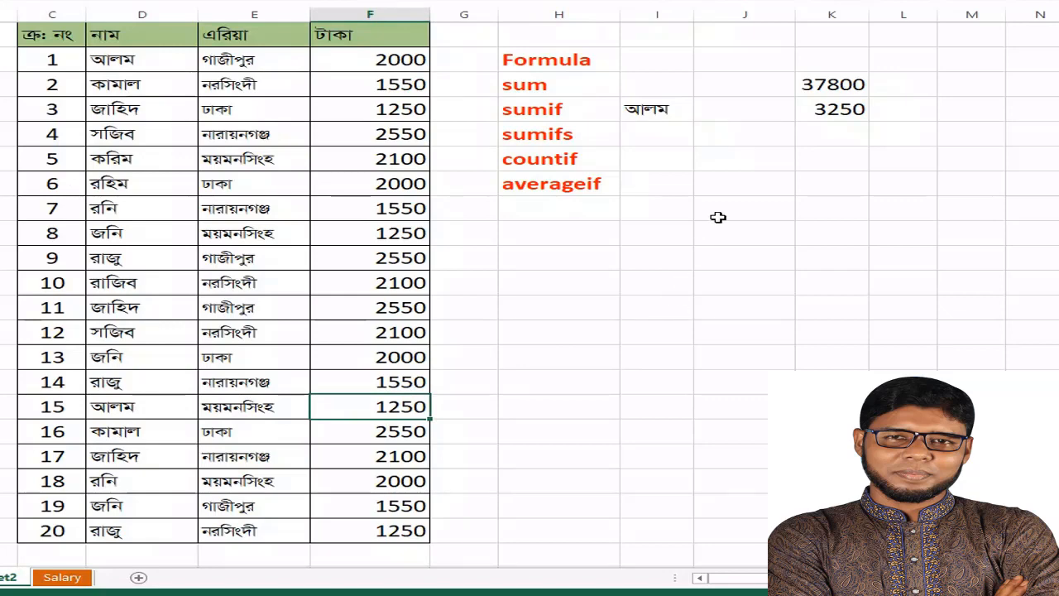
left_click(818, 120)
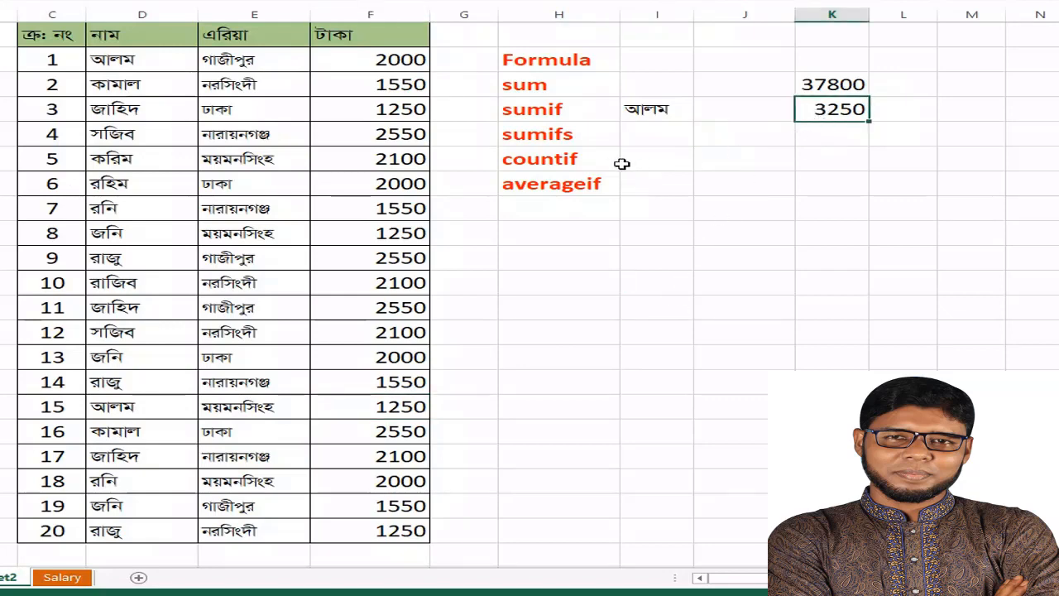
Replace the criterion in I10 with the name from row number 4 of the table and check its entry
left_click(656, 110)
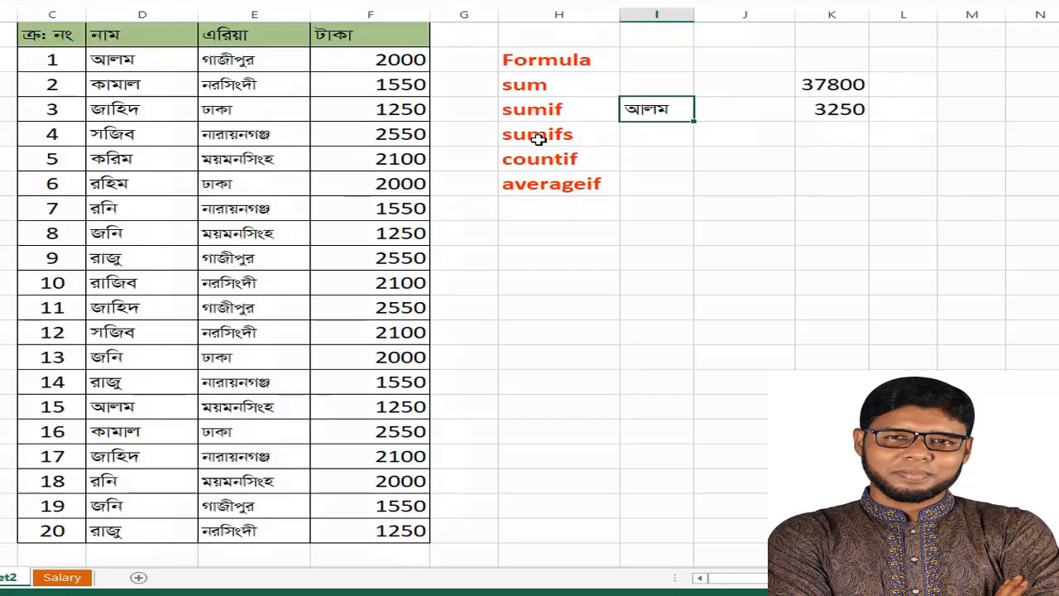
type("সাজিব")
key("Return")
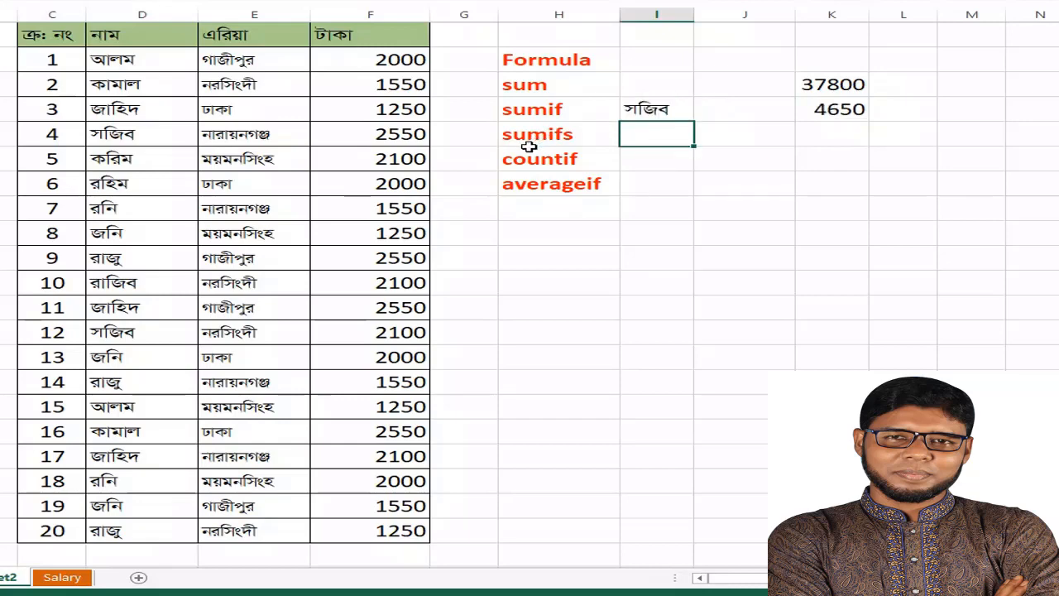
left_click(133, 134)
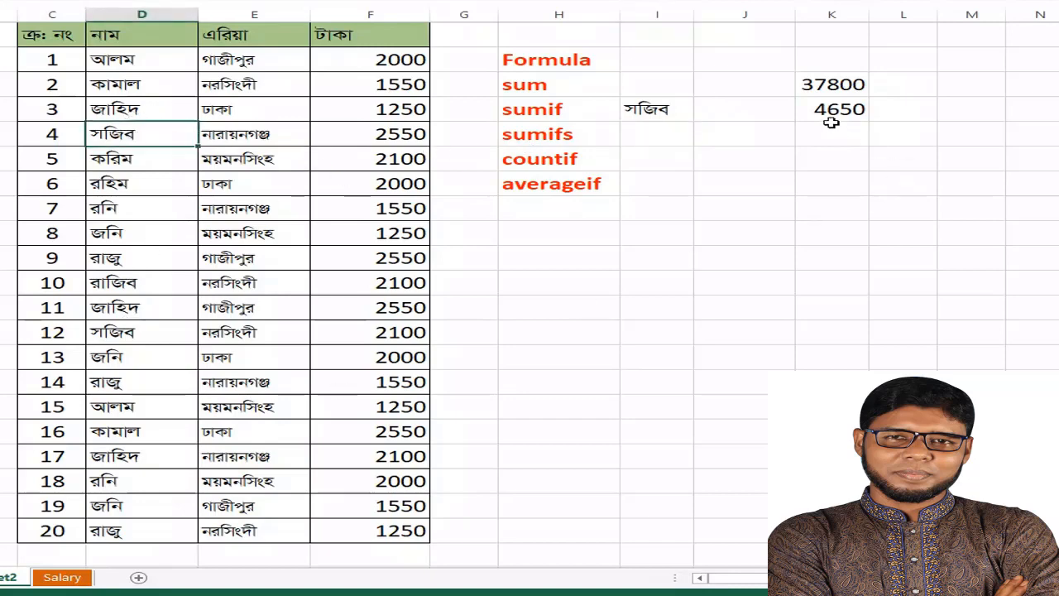
left_click(654, 110)
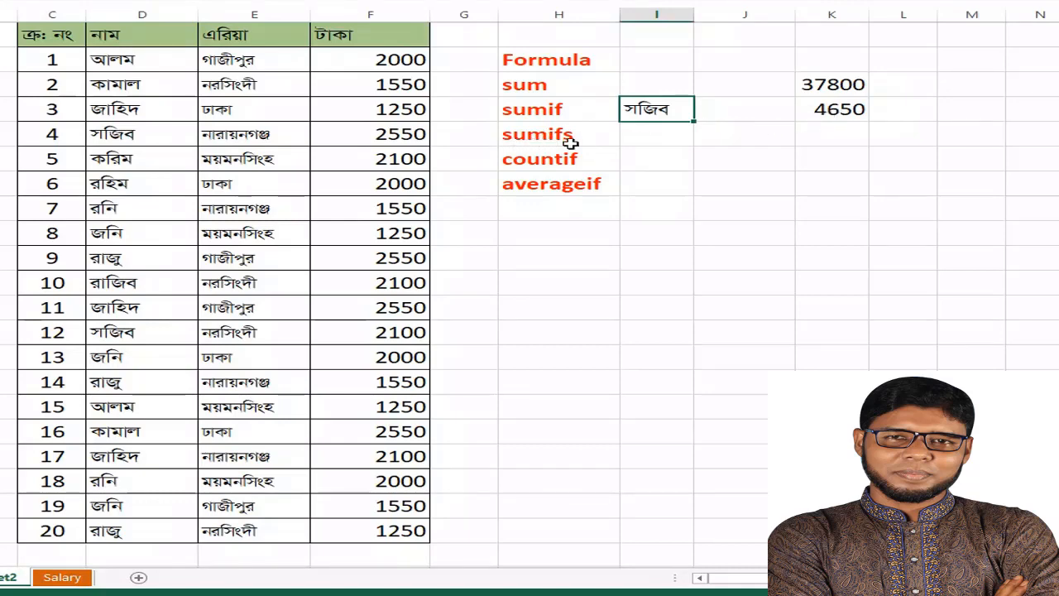
Start a SUMIFS formula in K11 with the amounts F8:F27 as the sum range
left_click(828, 136)
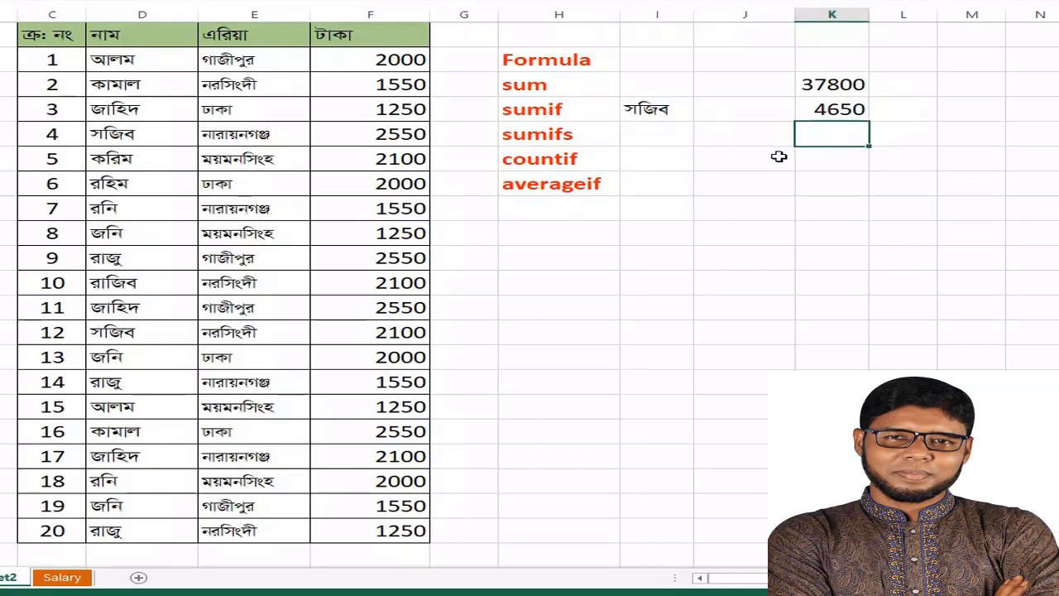
type("=yRg")
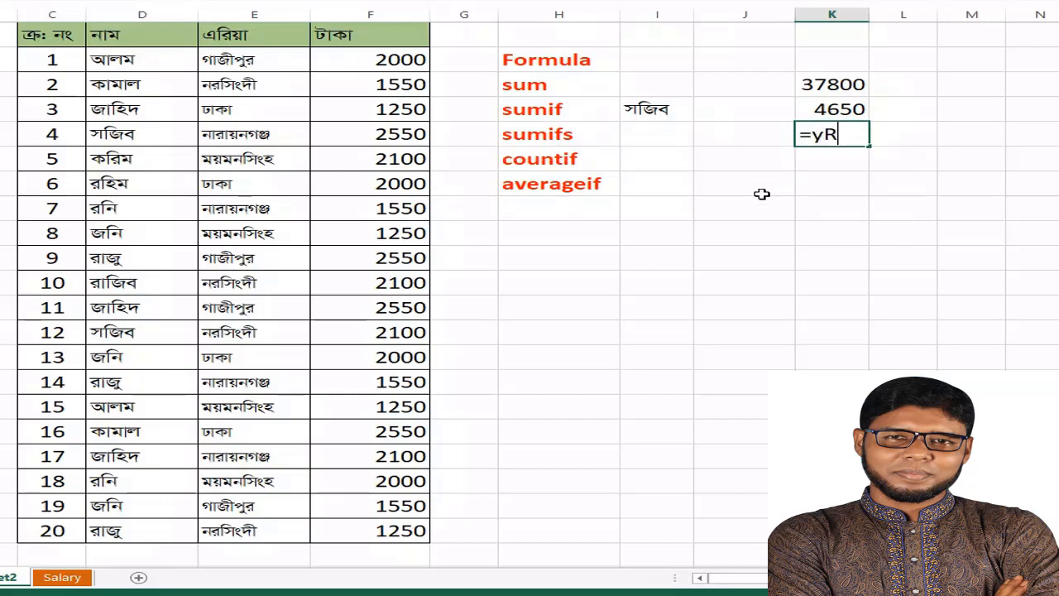
key("BackSpace")
key("BackSpace")
key("BackSpace")
type("sumifs")
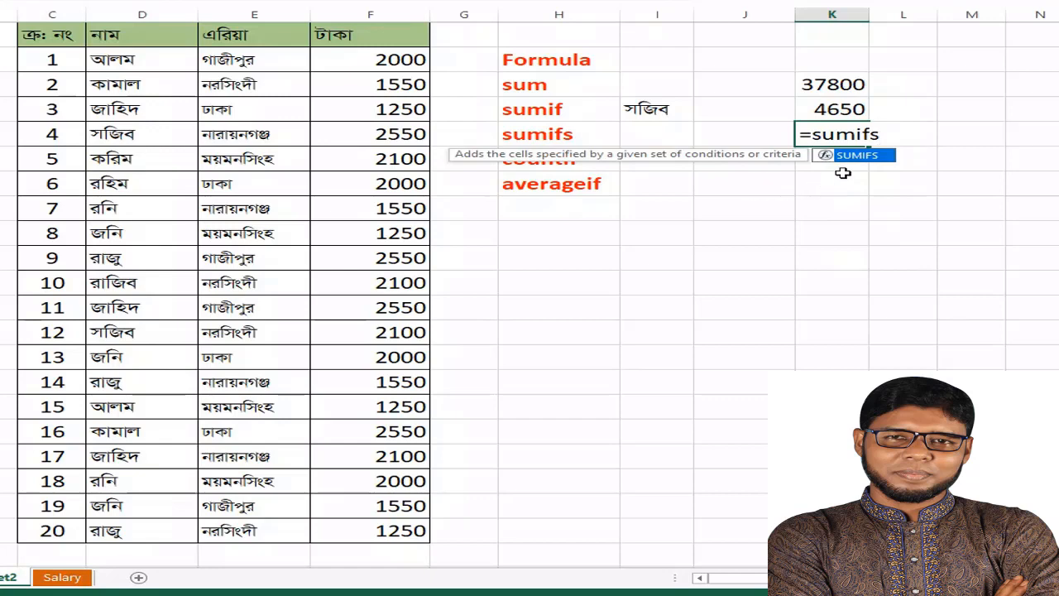
type("(")
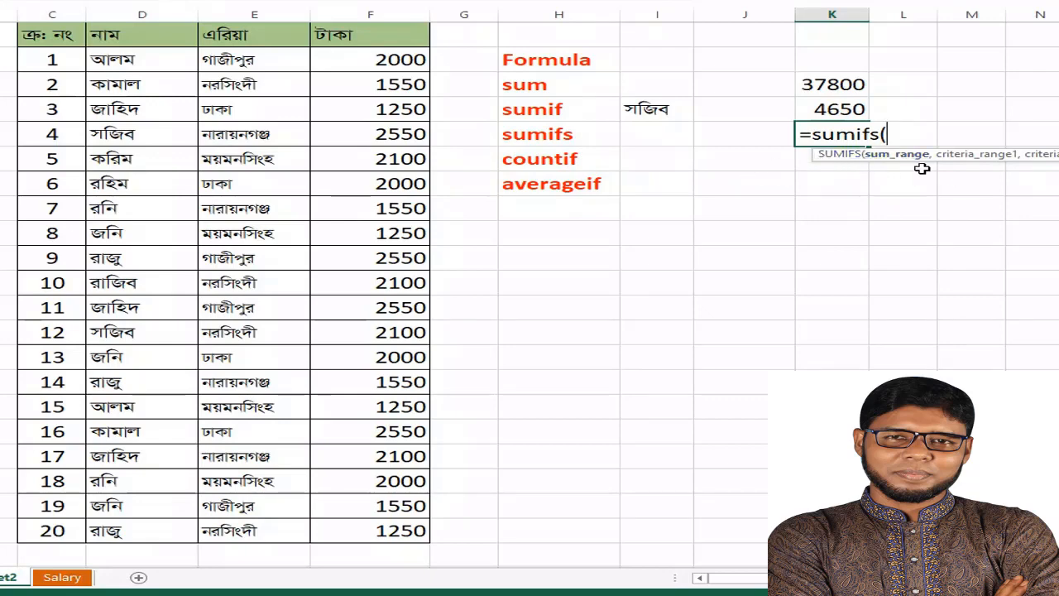
left_click_drag(376, 58, 400, 449)
left_click_drag(401, 531, 402, 528)
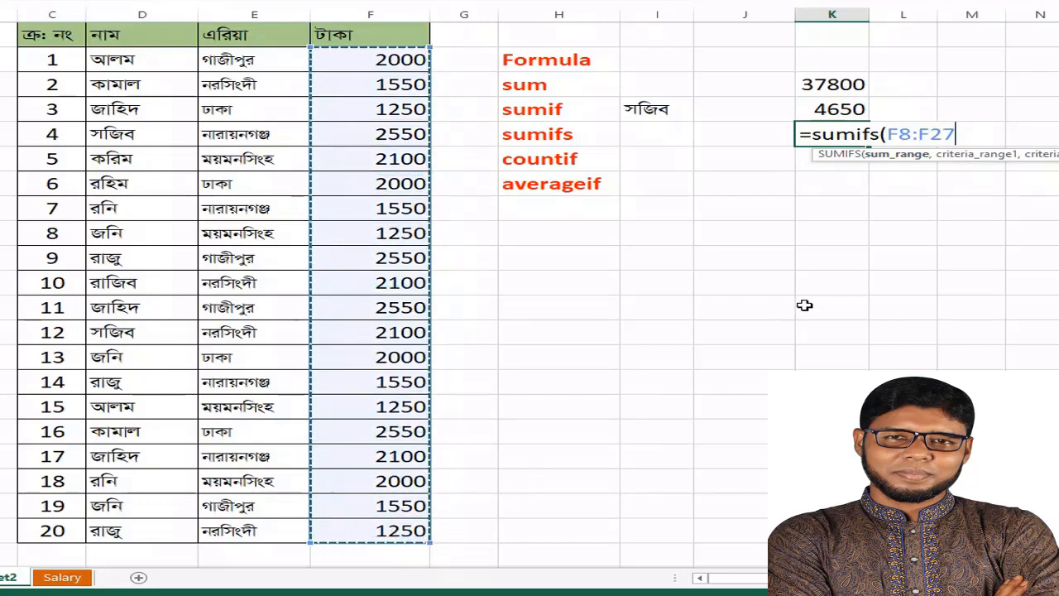
Add the names D8:D27 as the first SUMIFS criteria range, with I11 as its criterion cell
type(",")
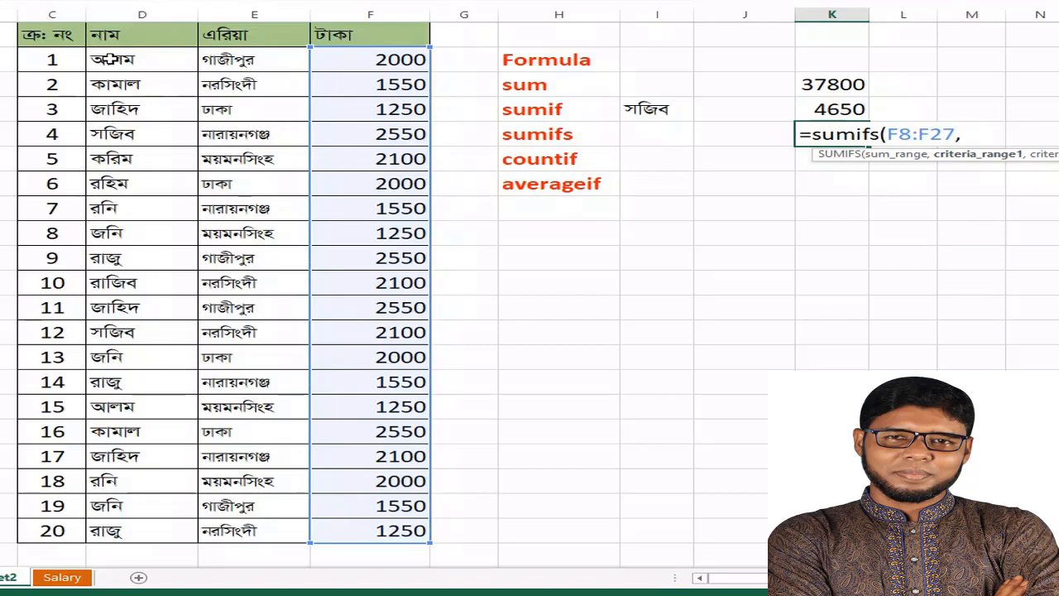
left_click_drag(111, 60, 161, 529)
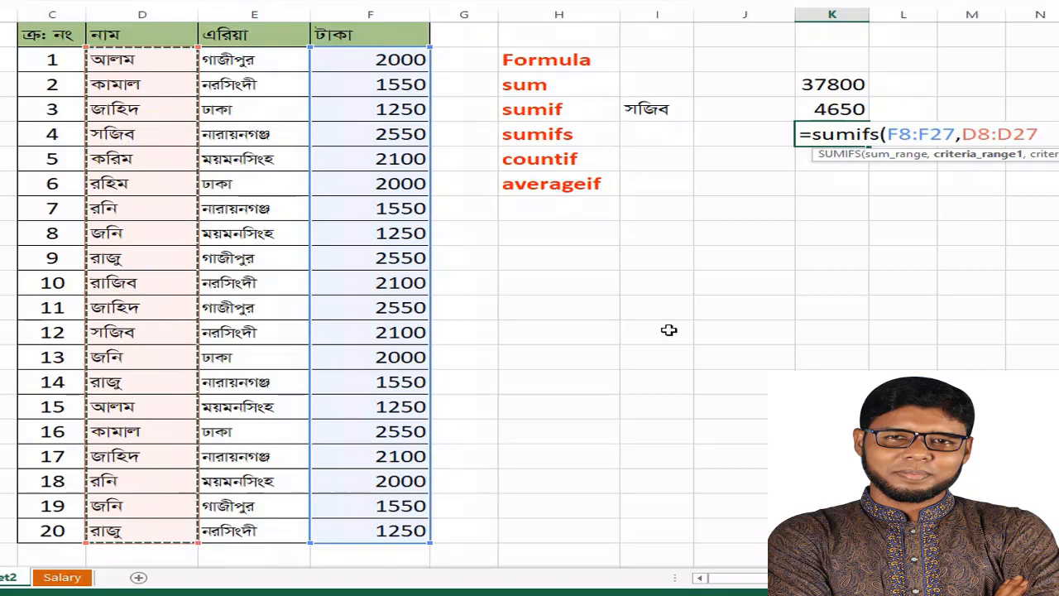
type(",")
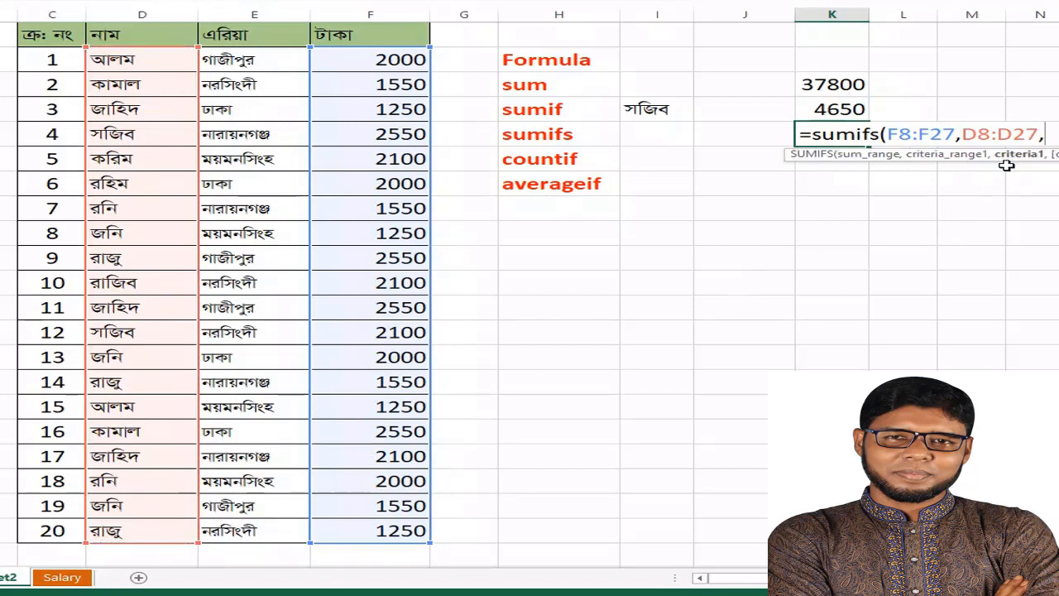
left_click(658, 133)
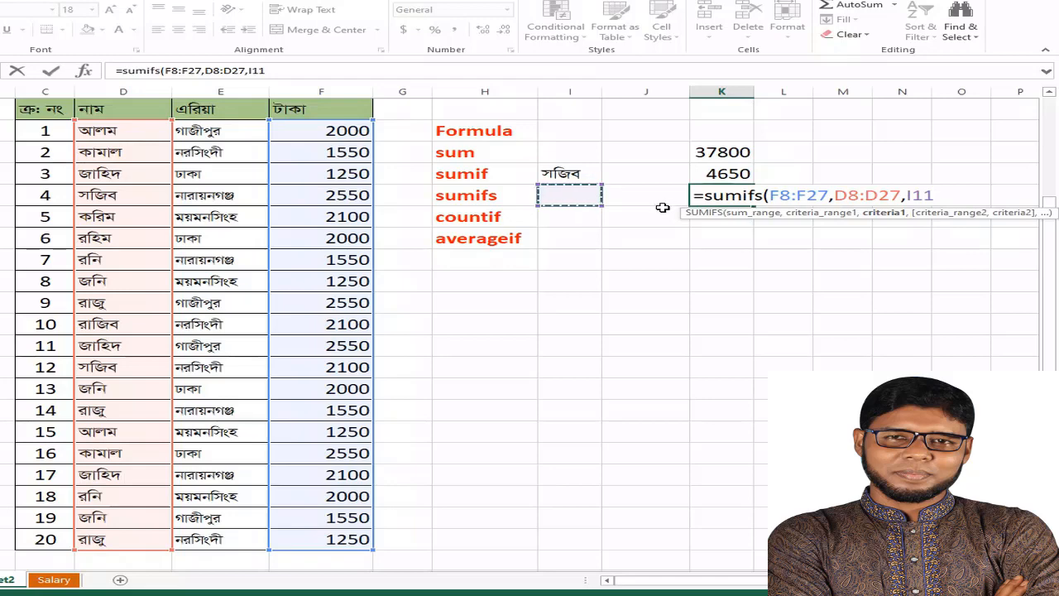
Add the areas E8:E27 as the second criteria range with criterion cell J11, and complete the SUMIFS formula
type(",")
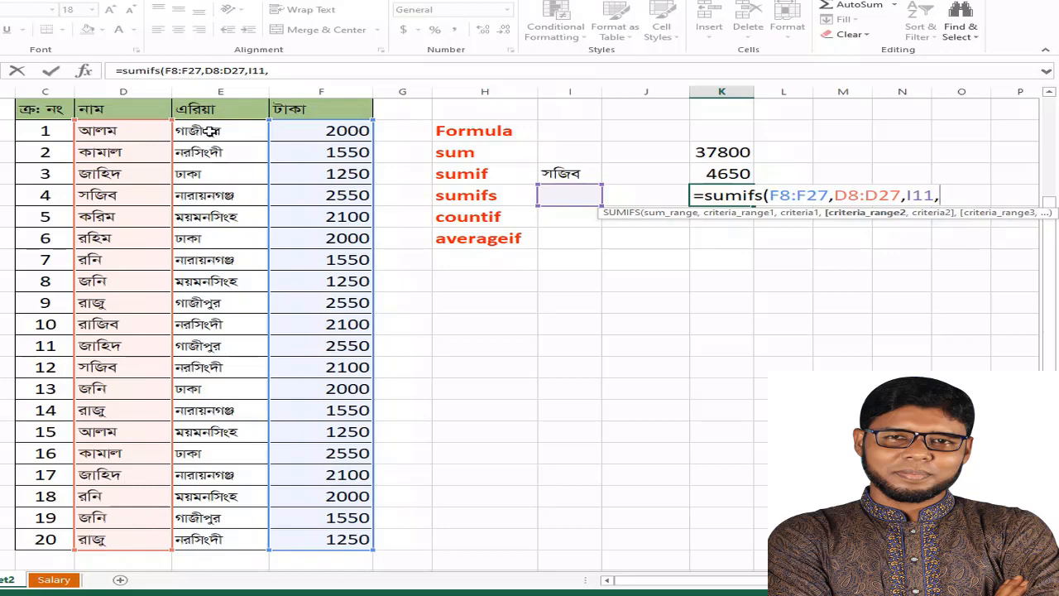
left_click_drag(213, 131, 213, 539)
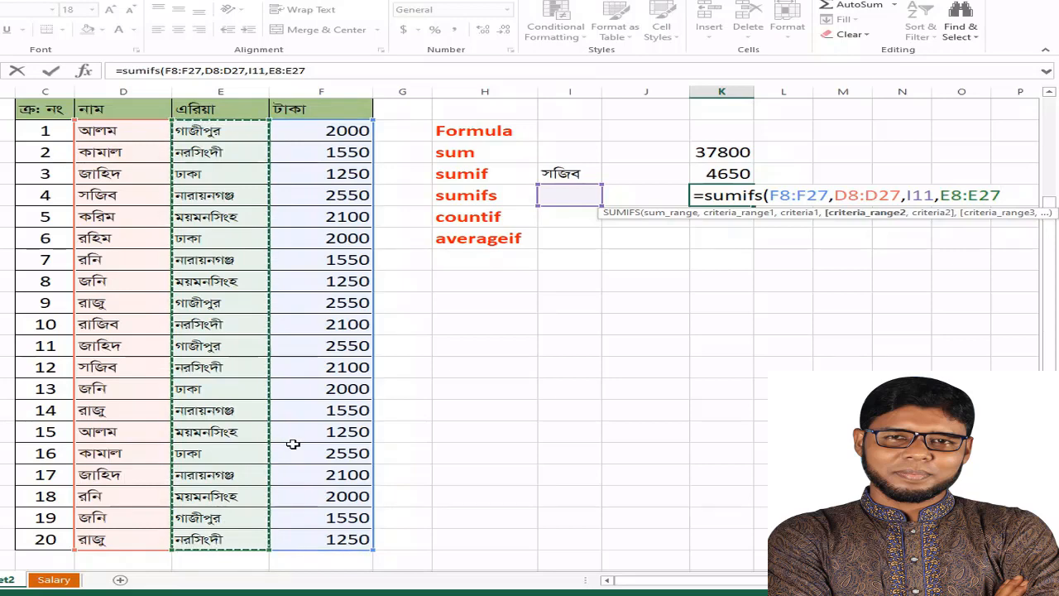
type(",")
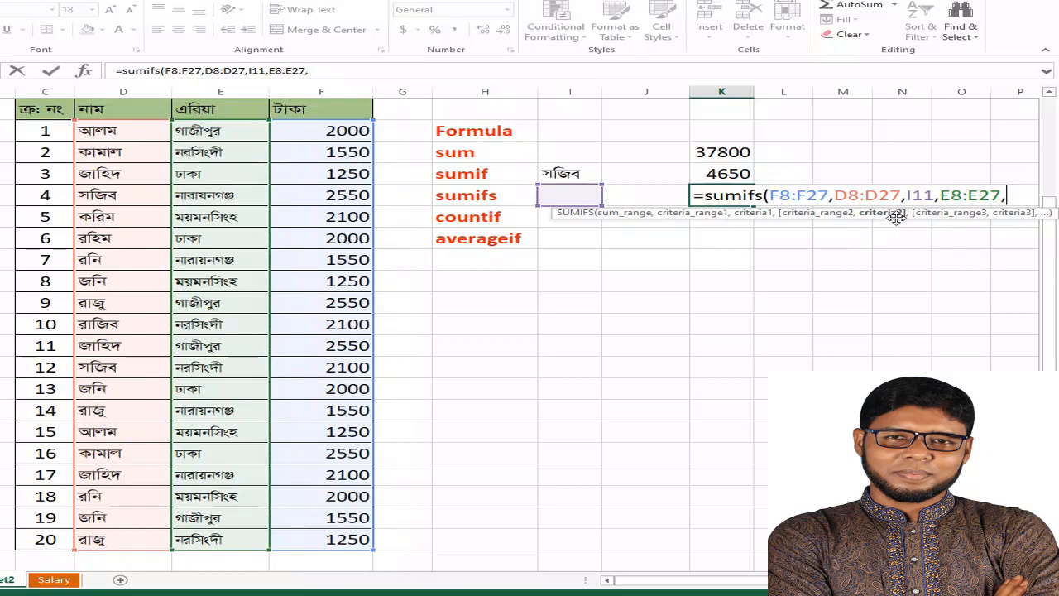
left_click(650, 195)
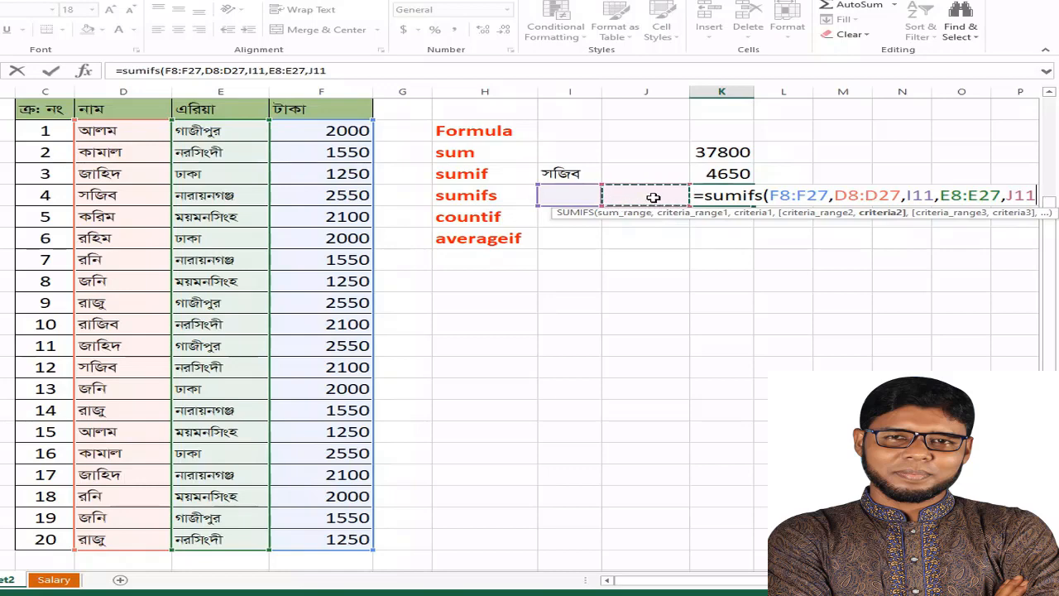
type(")")
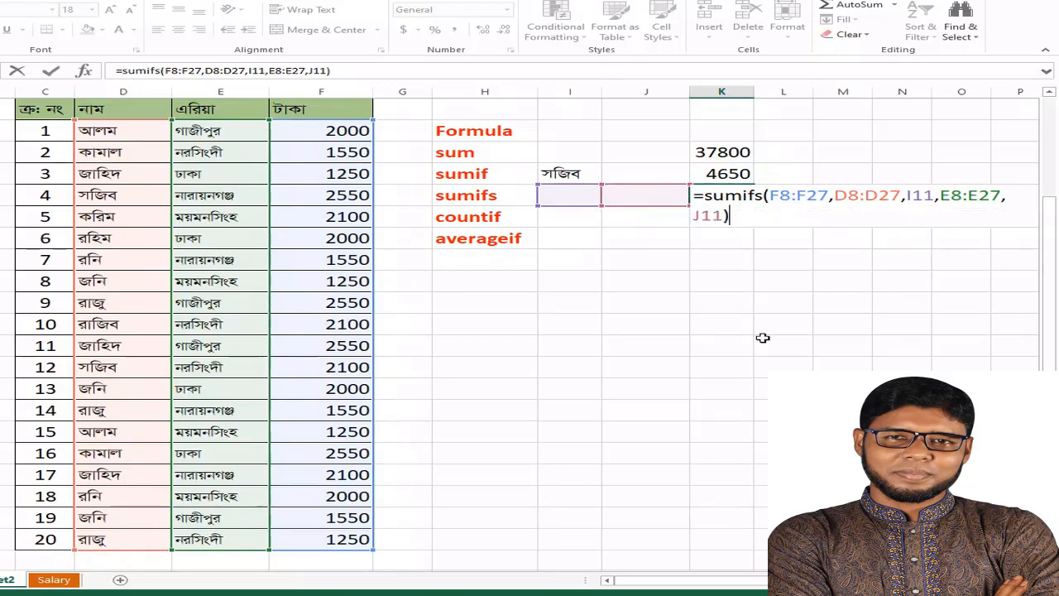
key("Return")
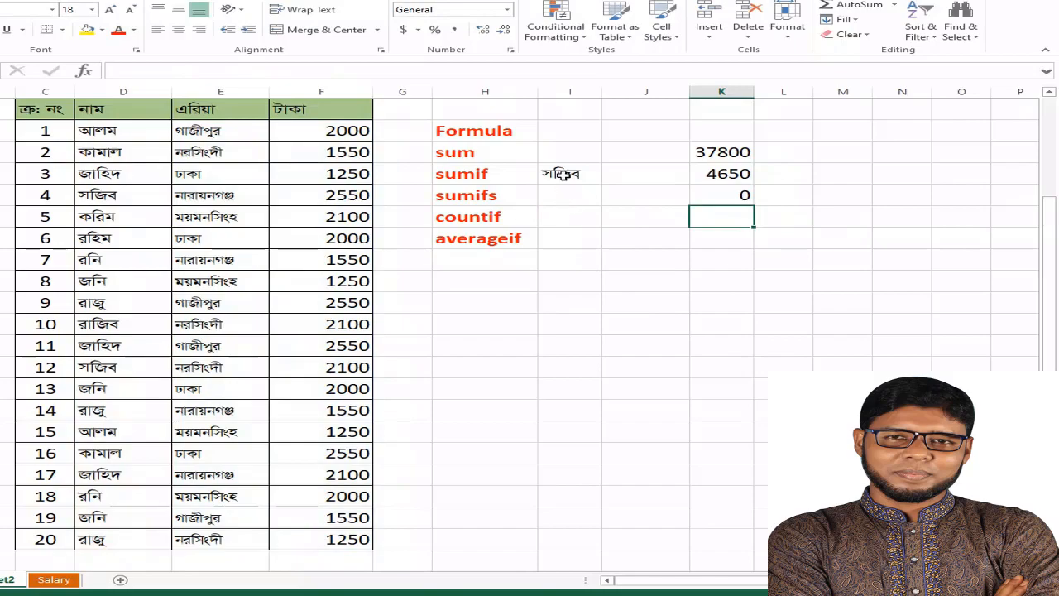
Fill the SUMIFS criteria by copying the name in I10 to I11 and the area নারায়নগঞ্জ from E11 to J11
left_click(562, 174)
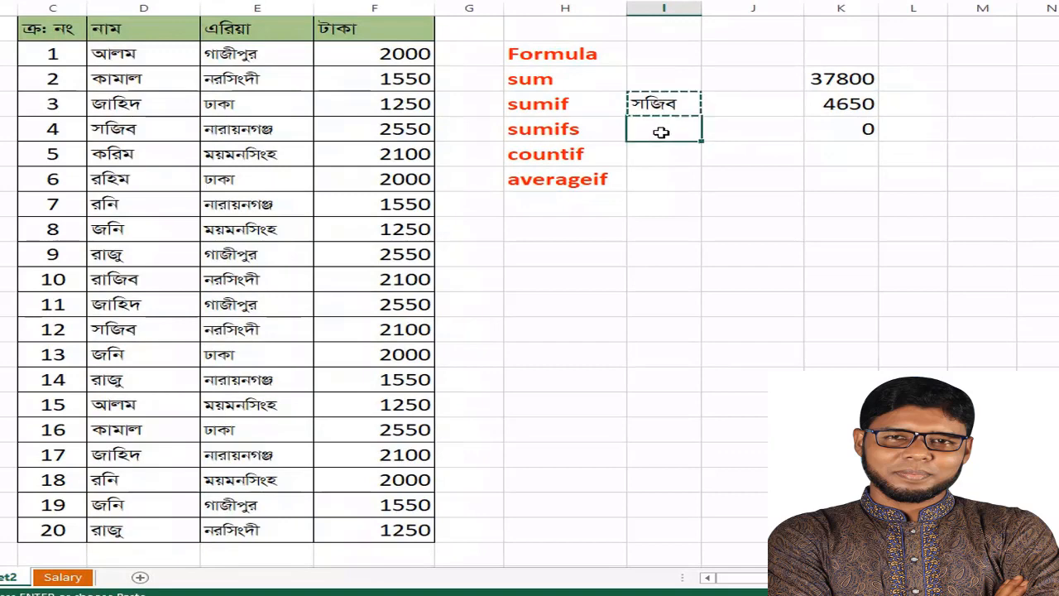
key("ctrl+v")
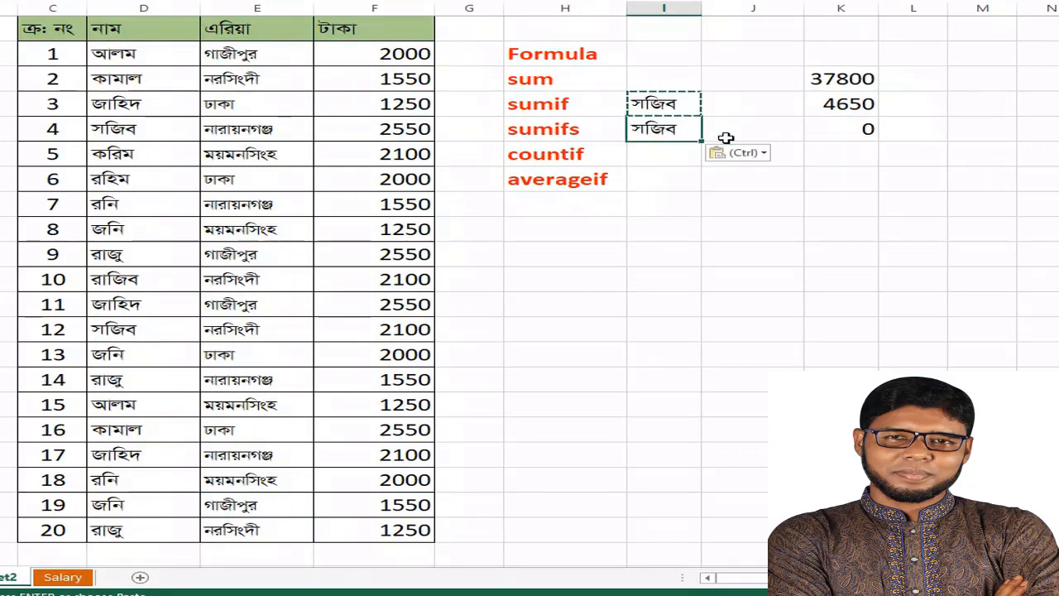
left_click(751, 129)
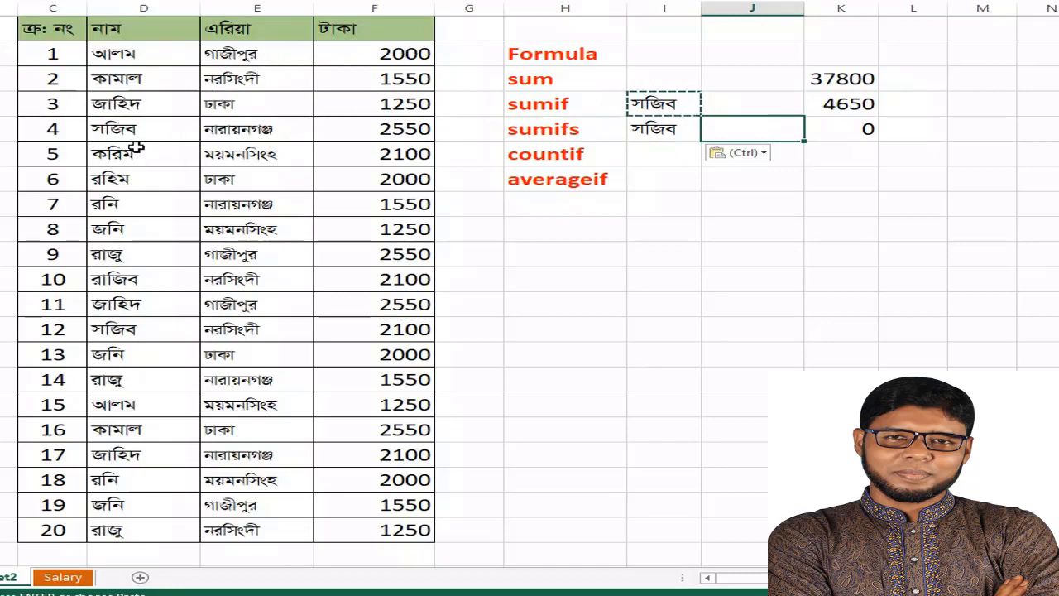
left_click(246, 130)
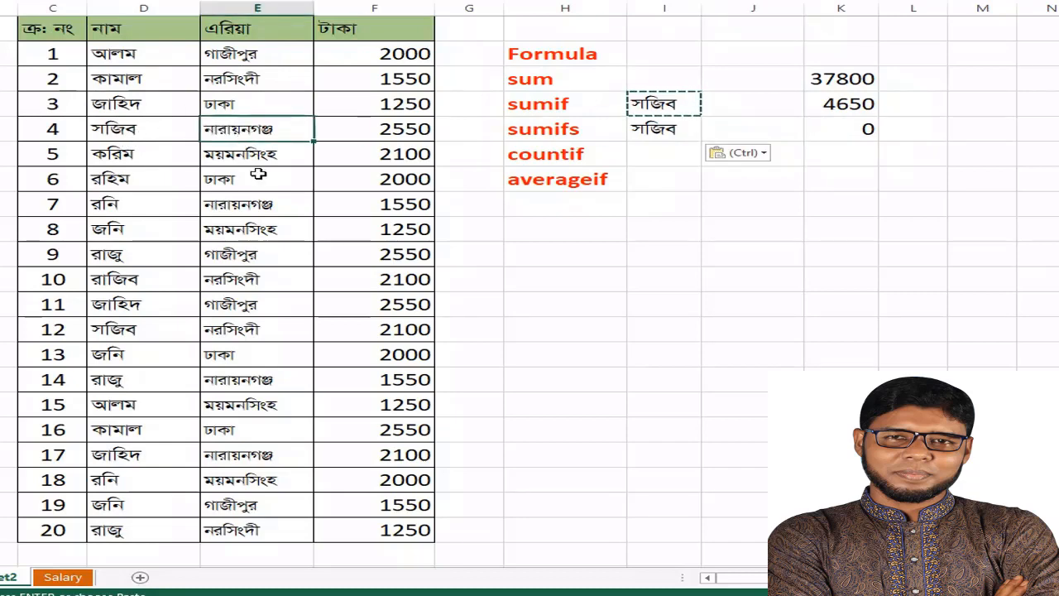
key("ctrl+c")
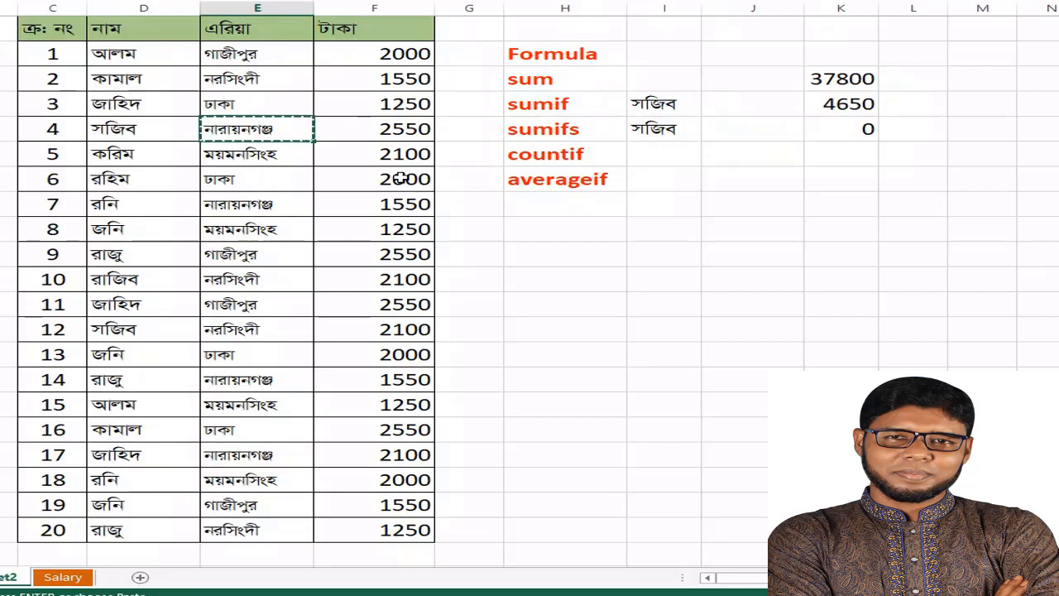
left_click(735, 133)
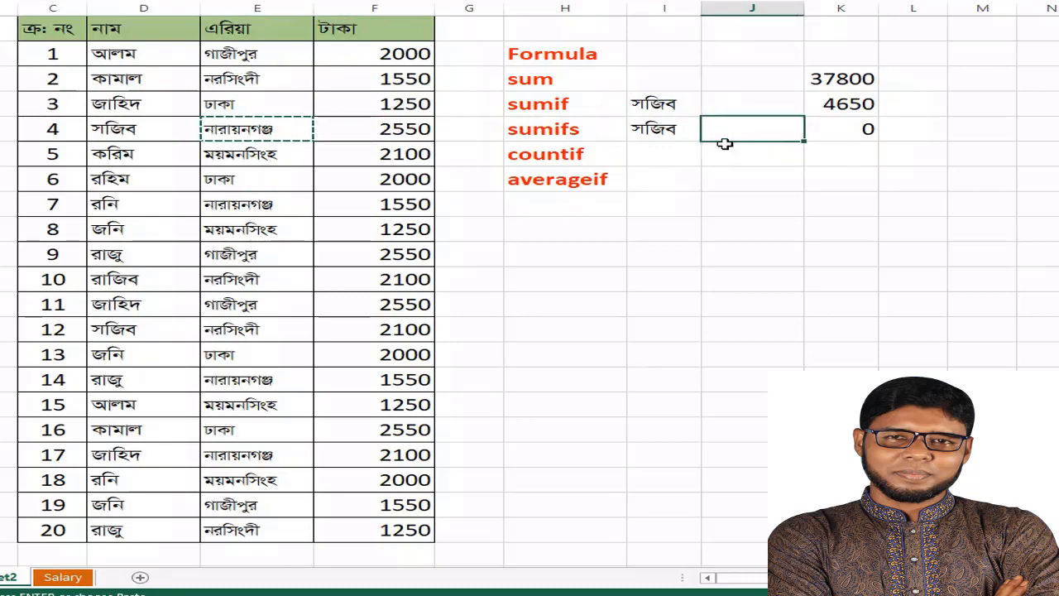
key("ctrl+v")
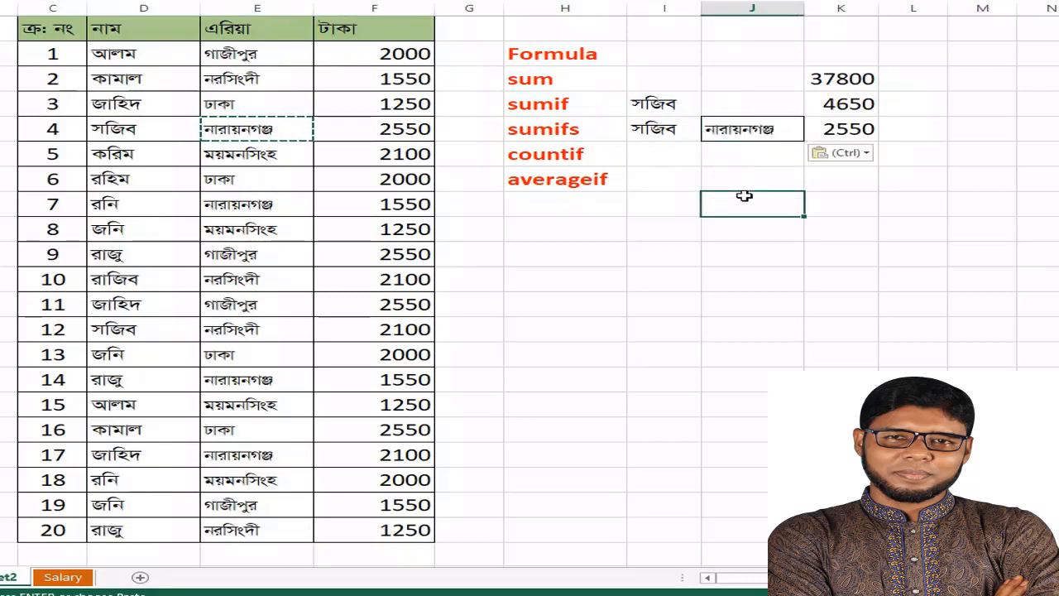
left_click(745, 199)
key("Escape")
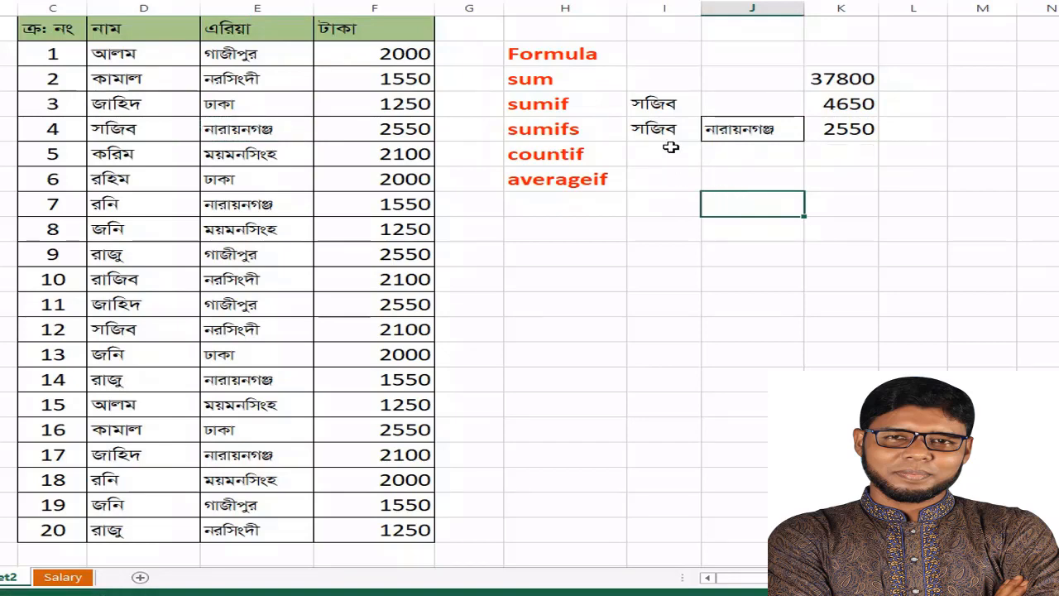
Compare the area and amount in table row number 4 and the area in row number 12 with the SUMIFS result in K11
left_click(248, 130)
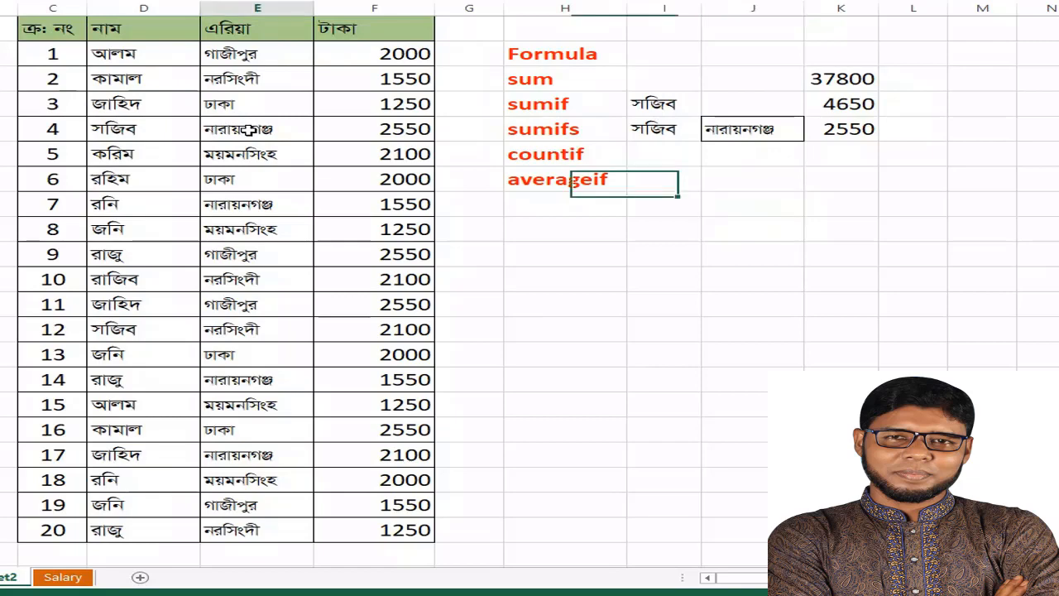
left_click(392, 129)
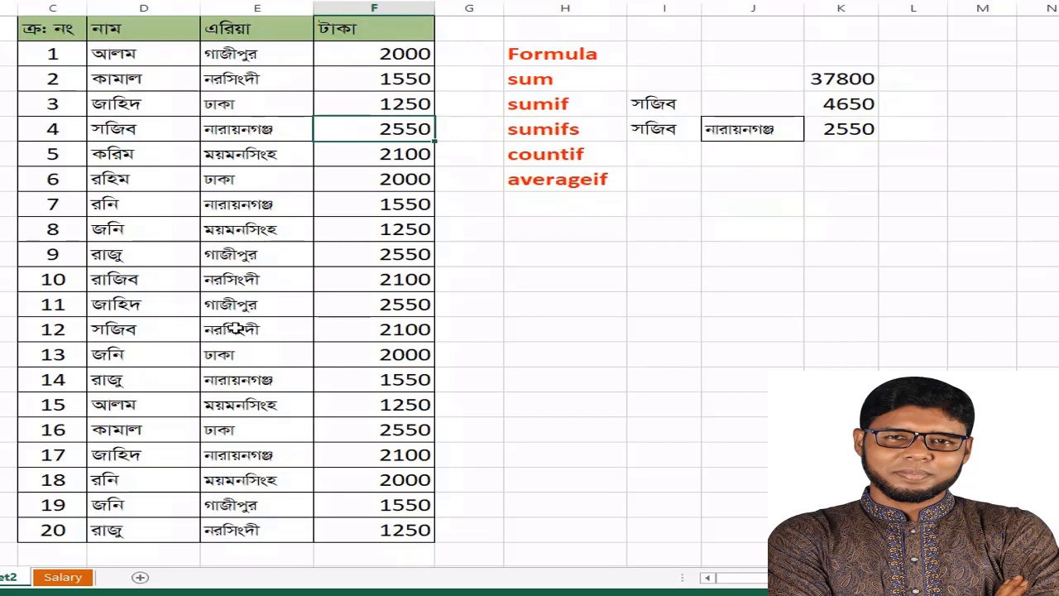
left_click(263, 329)
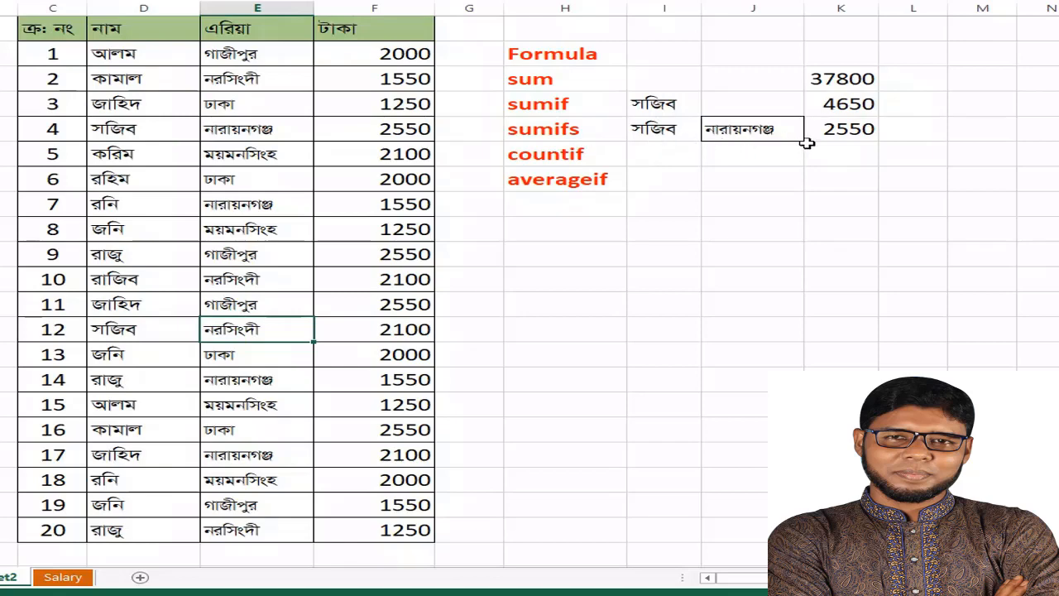
left_click(852, 133)
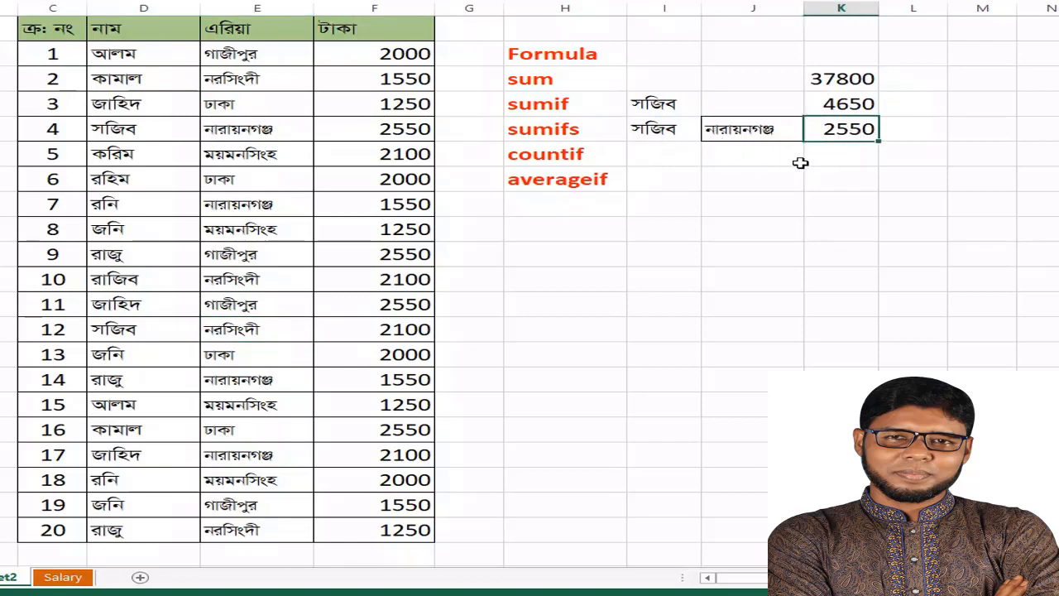
Start a COUNTIF formula in K12, in the countif row
key("Down")
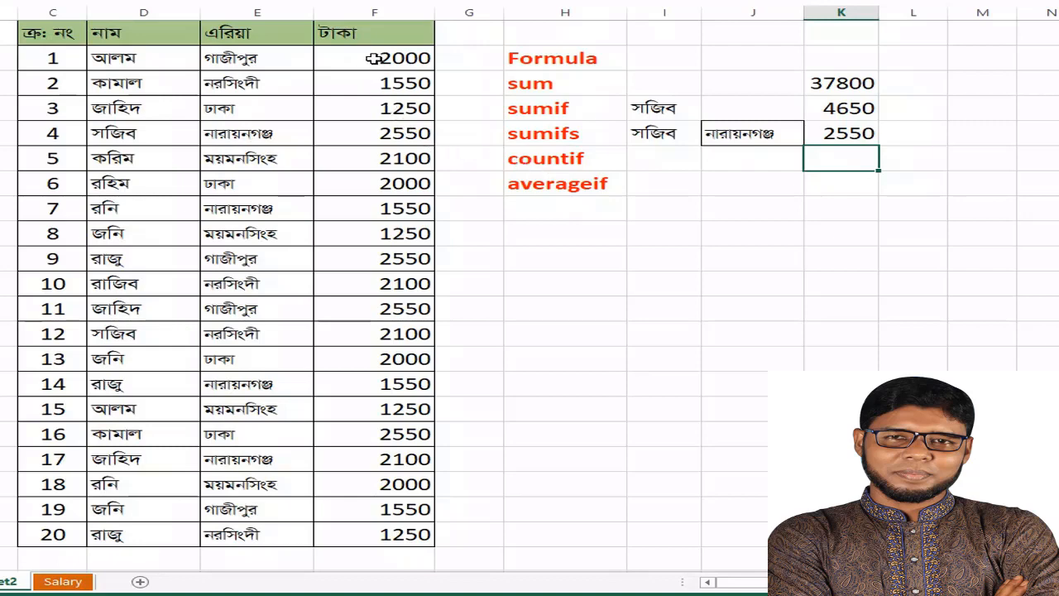
left_click_drag(374, 60, 402, 530)
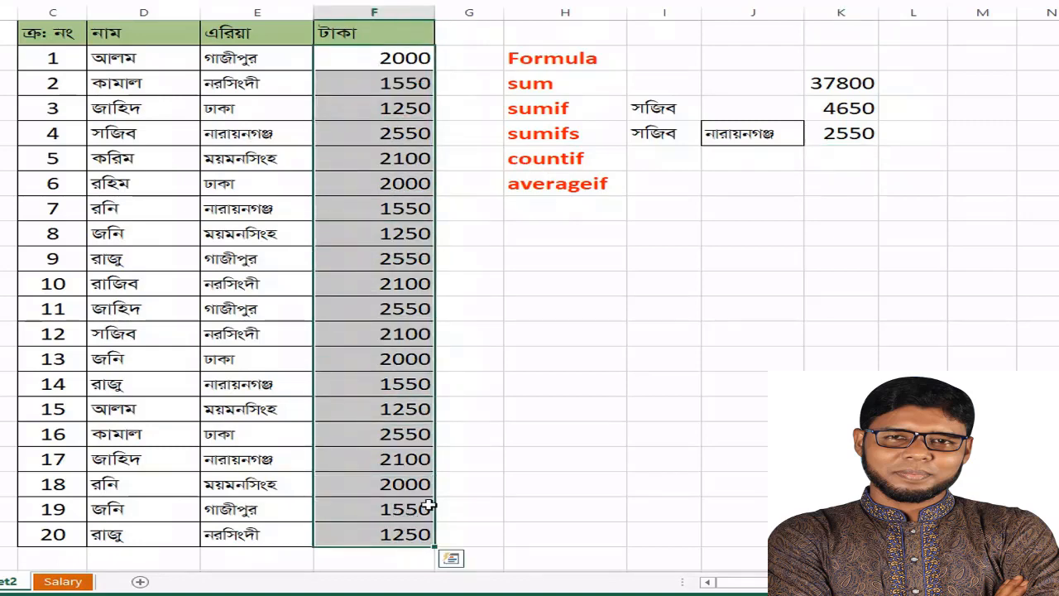
left_click(847, 164)
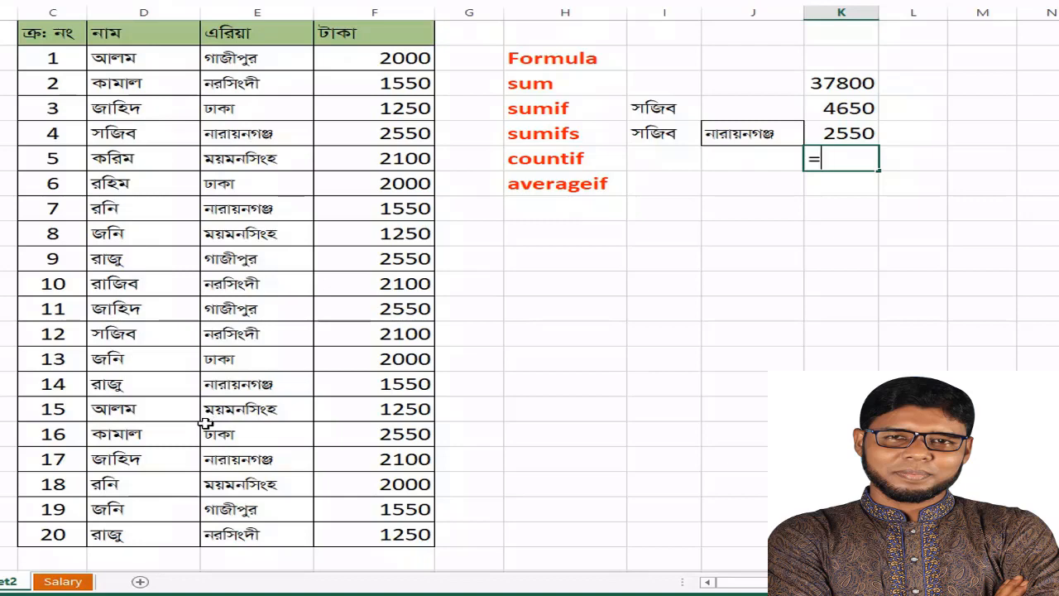
type("c")
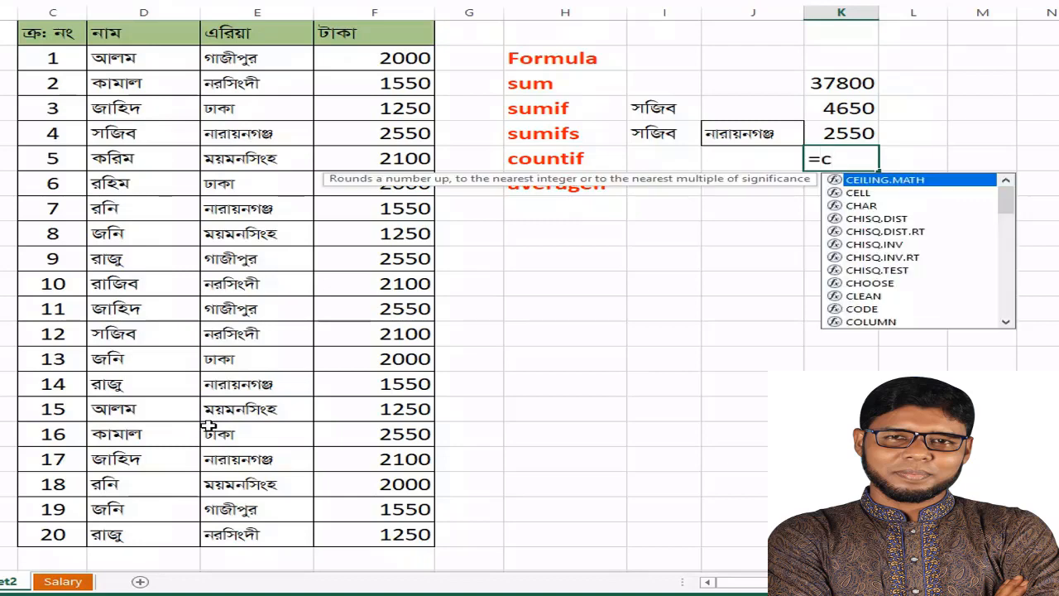
type("ou")
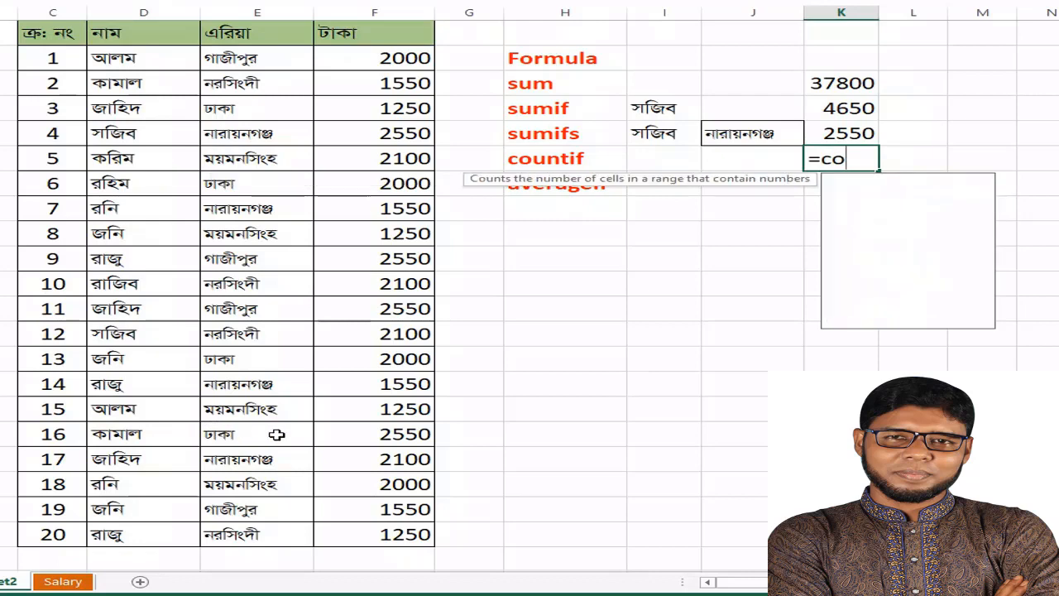
type("n")
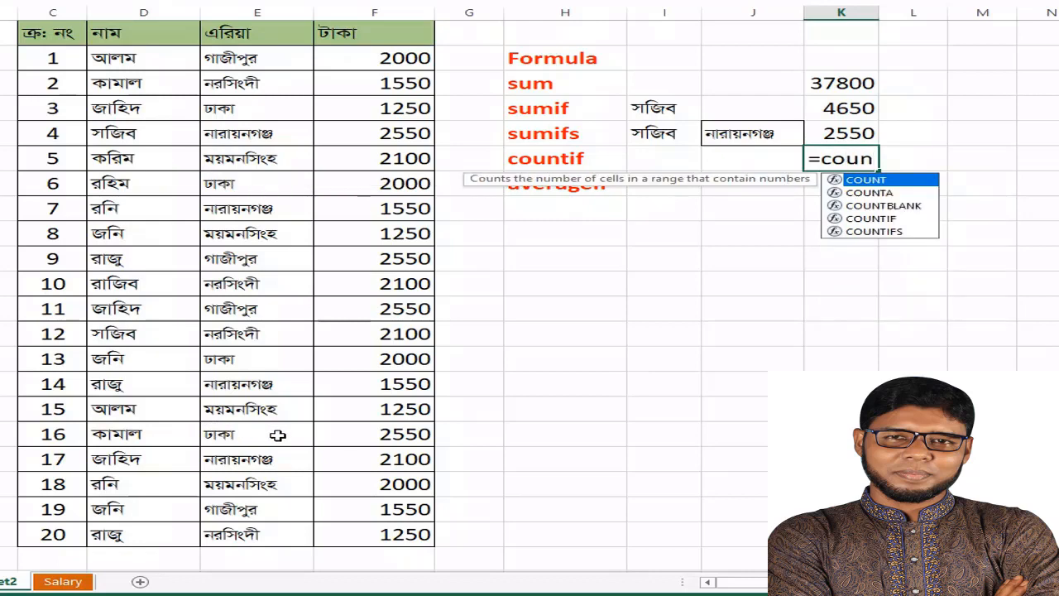
type("tif")
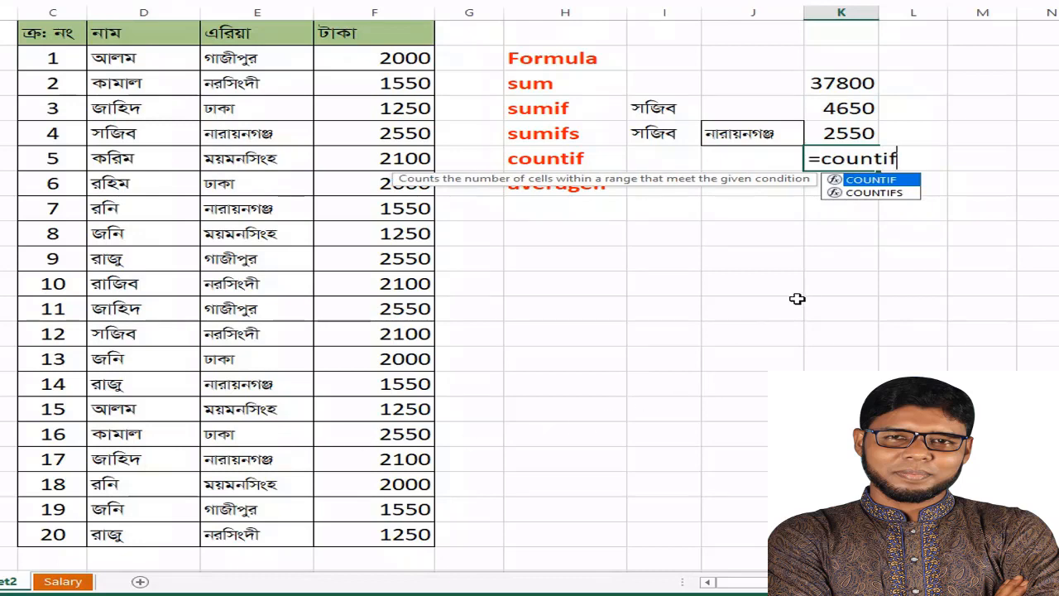
type("(")
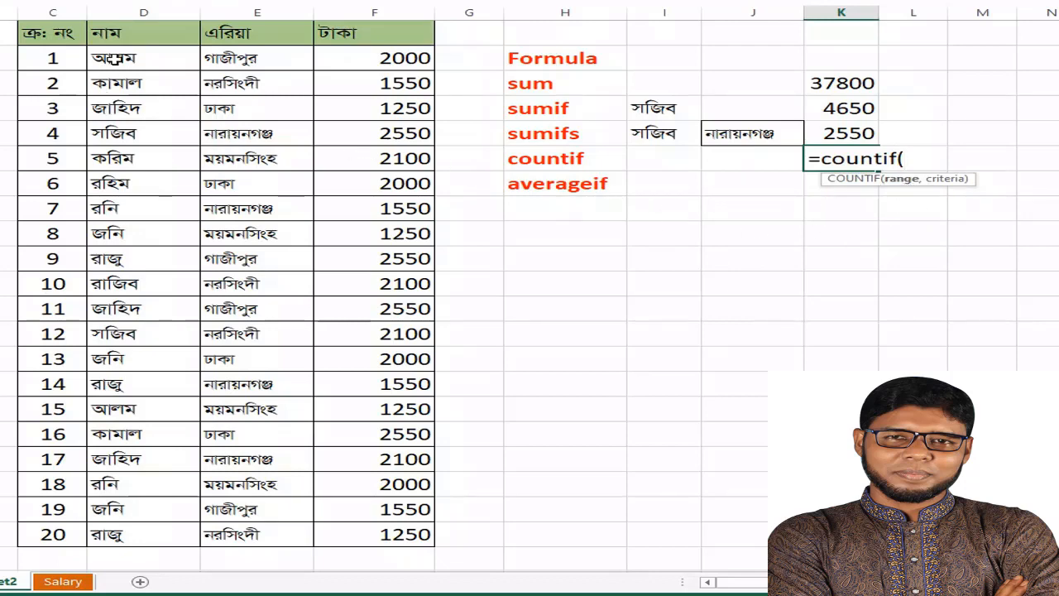
Use the names D8:D27 as the COUNTIF range and I12 as the criterion cell, and complete the formula
left_click_drag(114, 60, 122, 537)
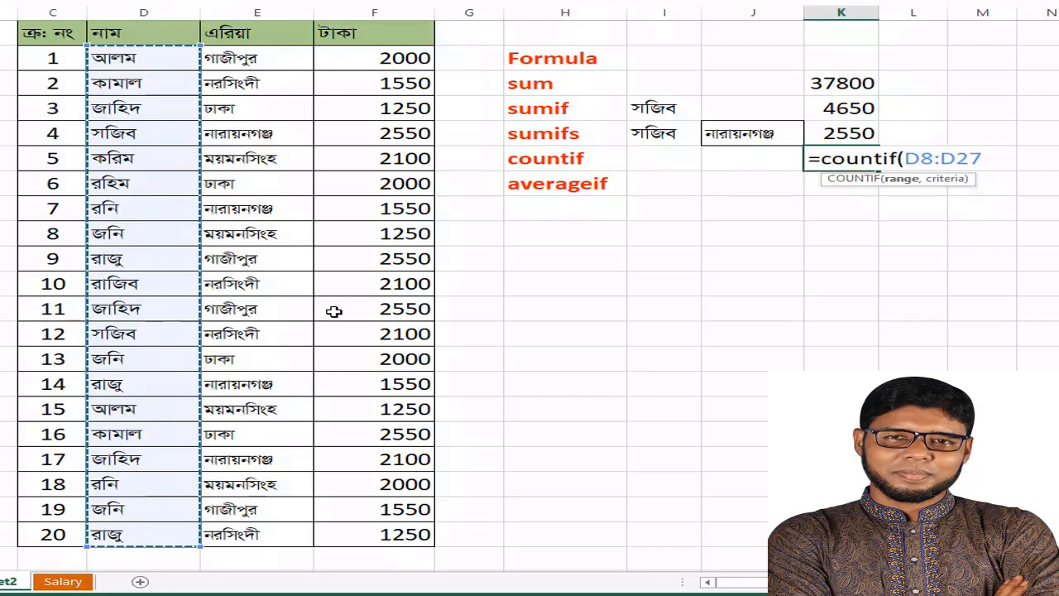
type(",")
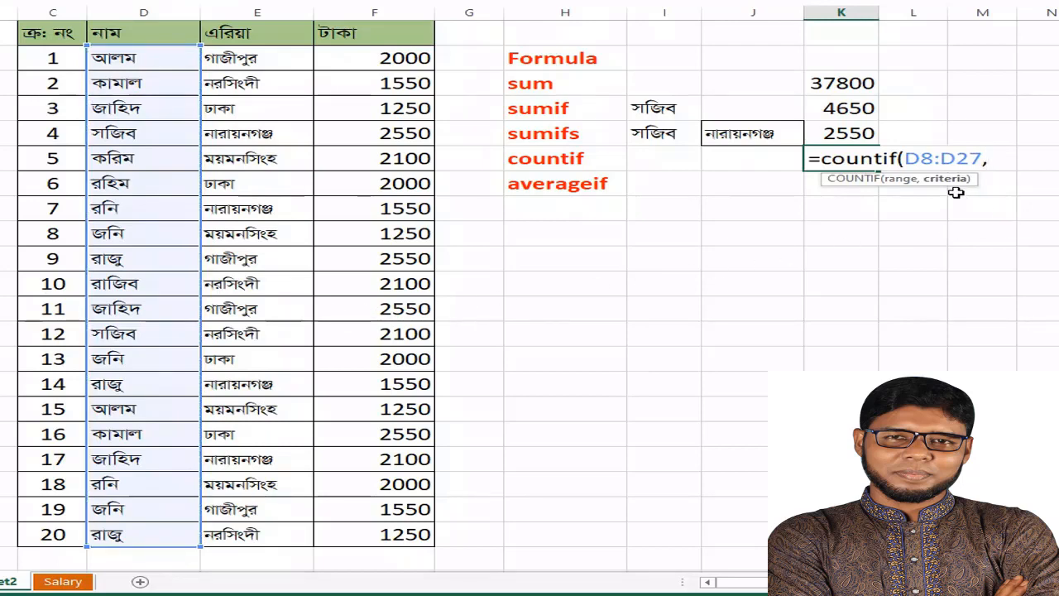
left_click(660, 160)
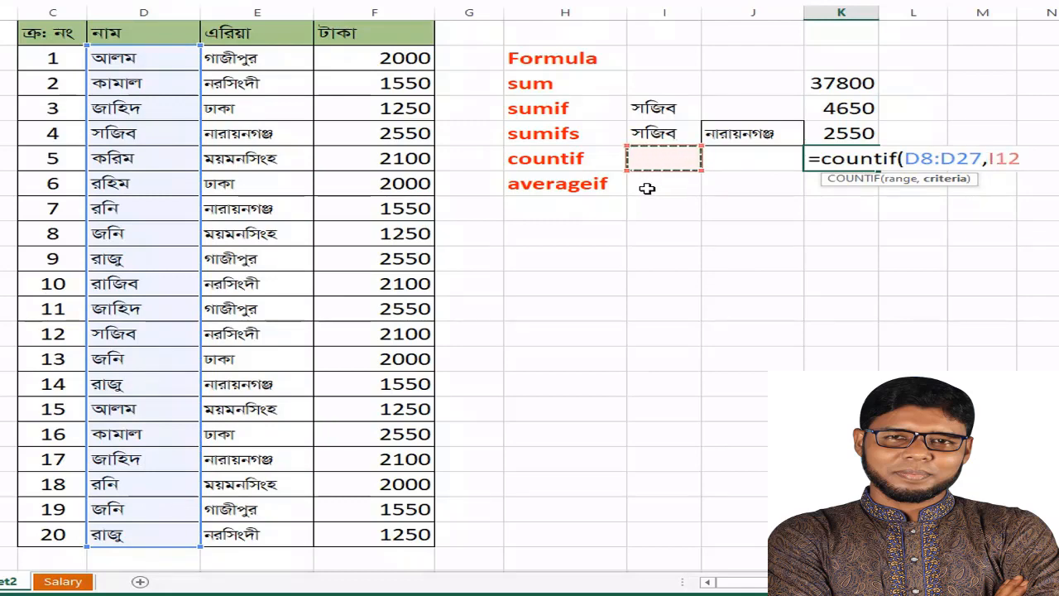
type(")")
key("Return")
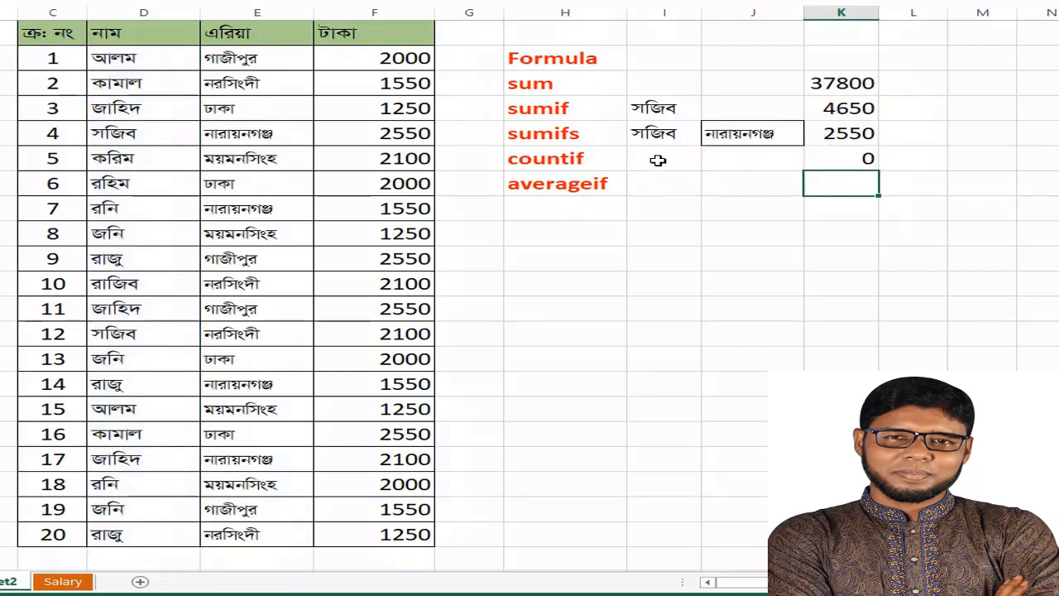
Copy the name from D12, table row number 5, into the COUNTIF criterion cell I12
left_click(658, 159)
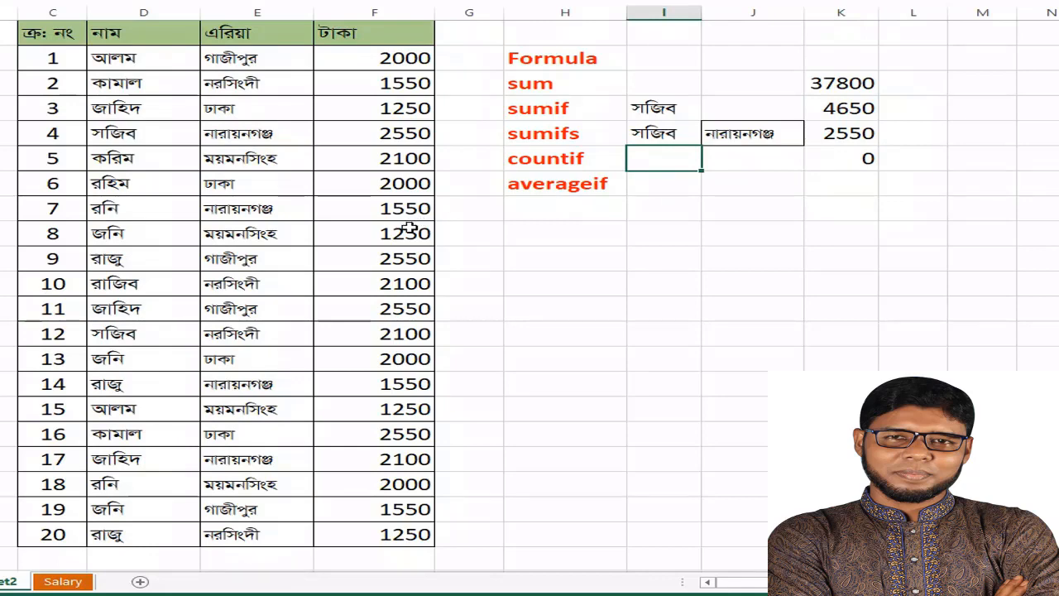
type("j")
left_click(122, 158)
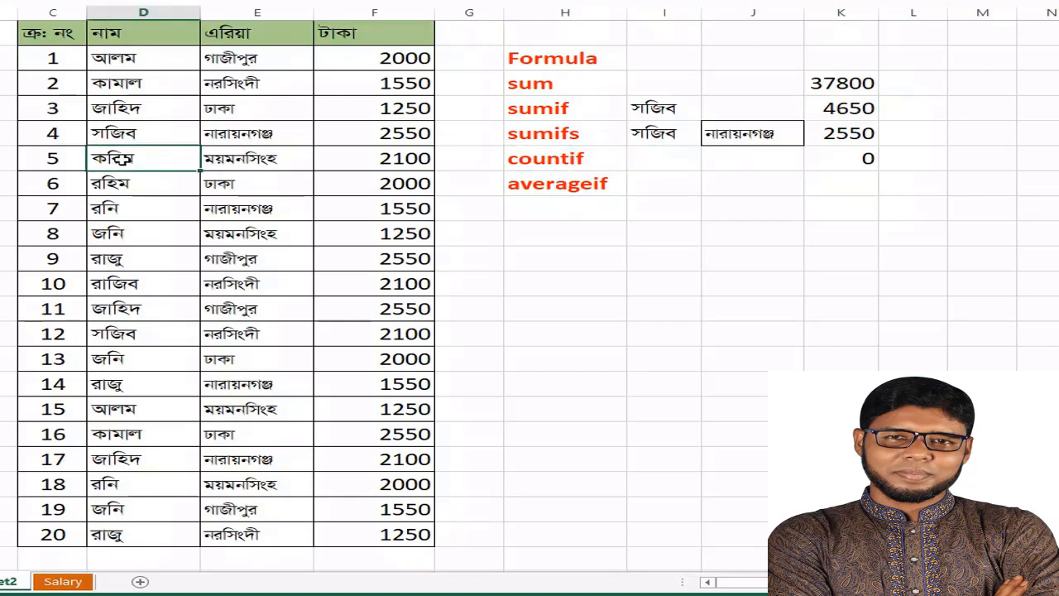
key("ctrl+c")
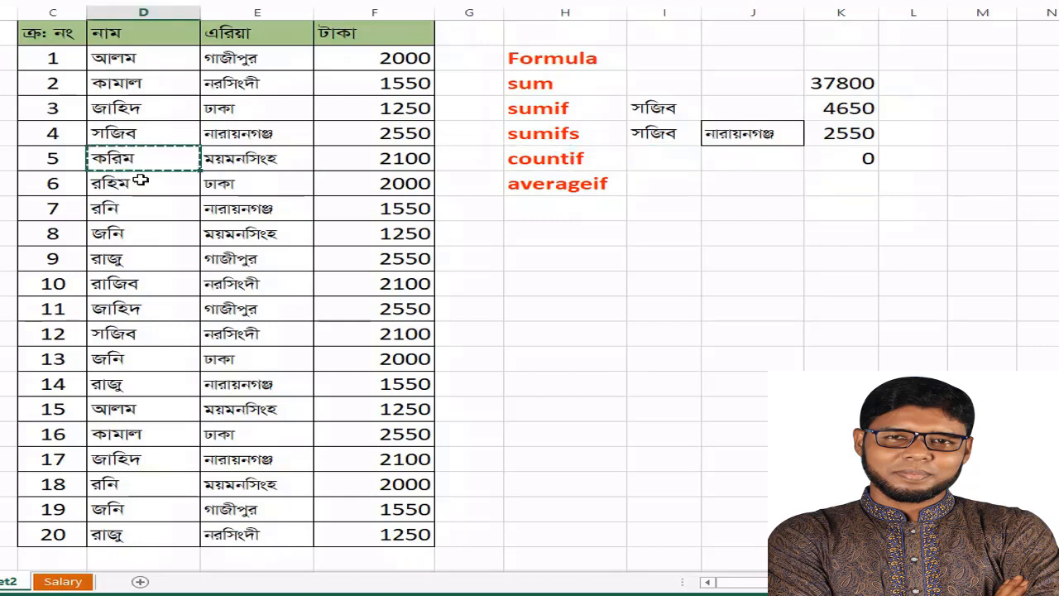
left_click(670, 157)
key("ctrl+v")
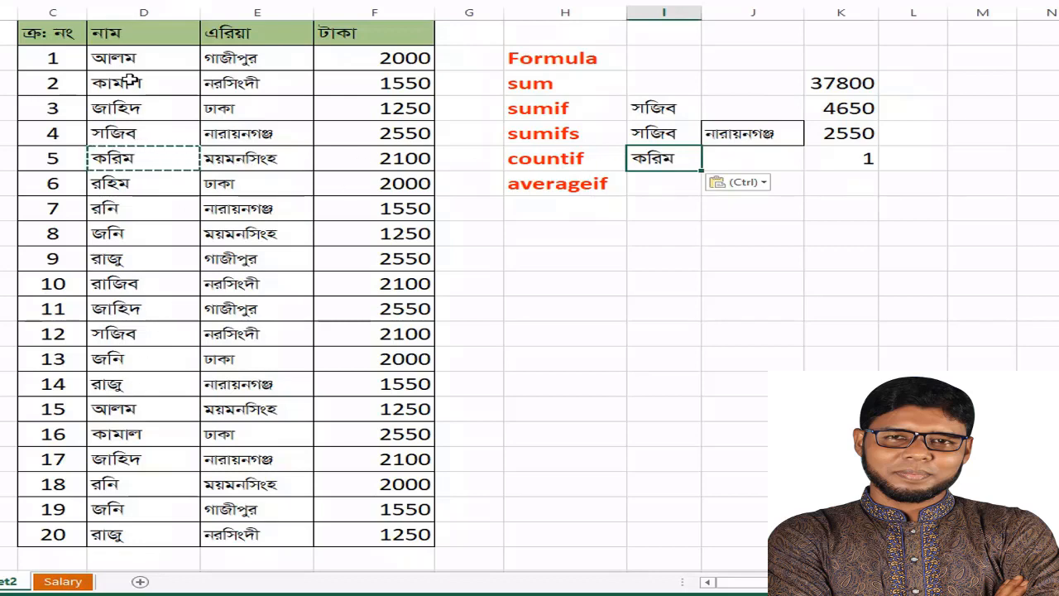
Replace the COUNTIF criterion in I12 with a copy of the name from D10, table row number 3
left_click(142, 109)
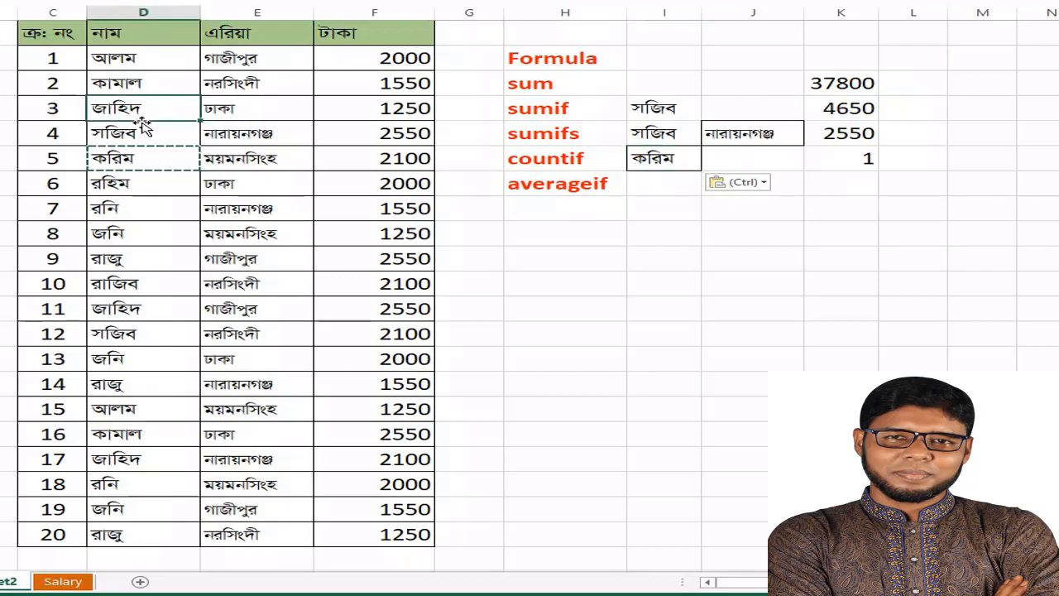
key("ctrl+c")
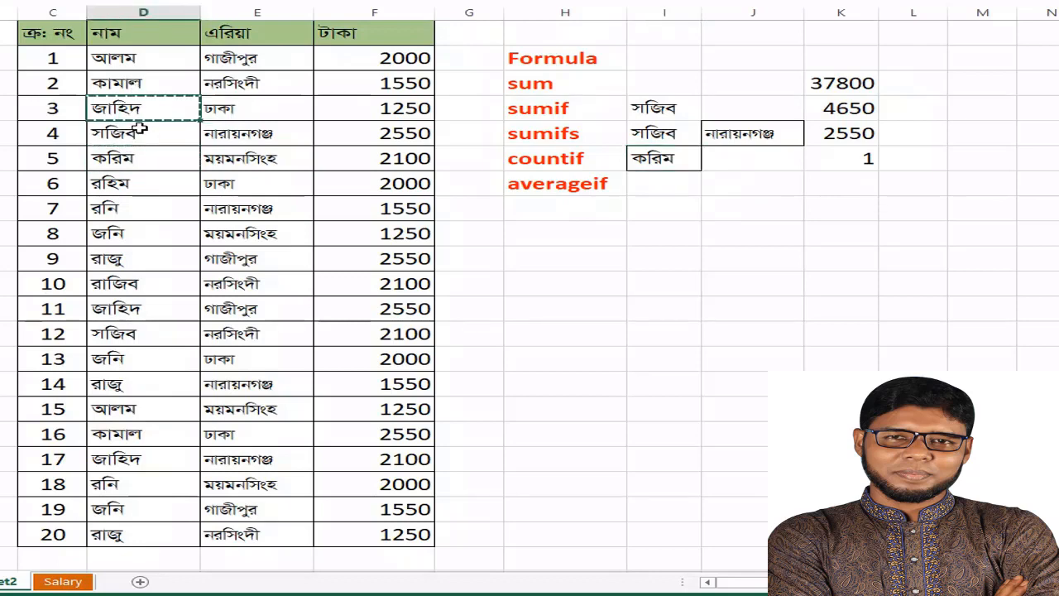
left_click(654, 160)
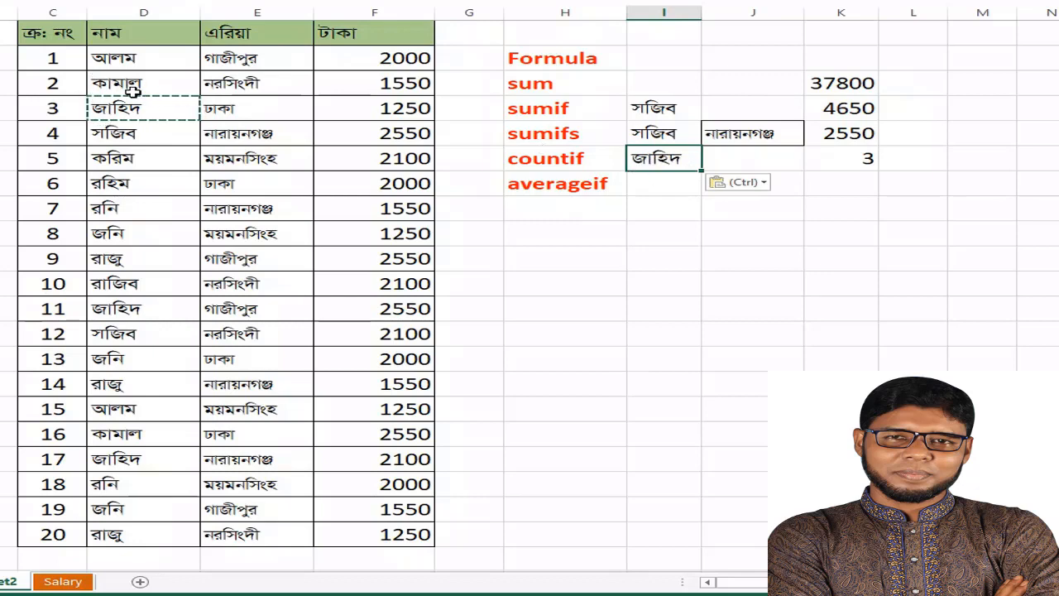
Compare the COUNTIF result in K12 with the name's occurrences in table rows number 11 and 17, and clear the copy selection
left_click(841, 160)
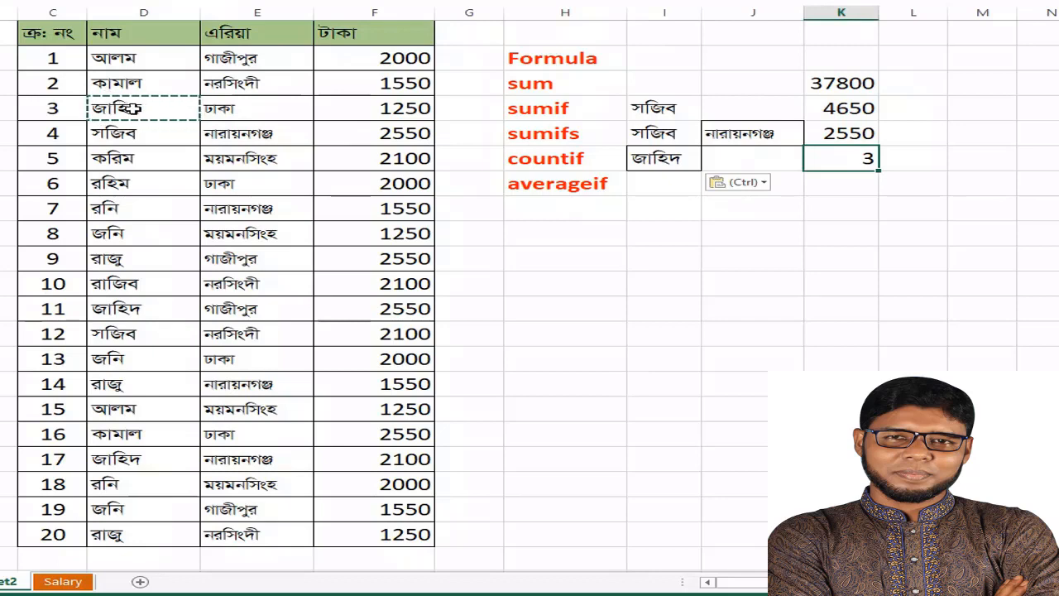
left_click(145, 313)
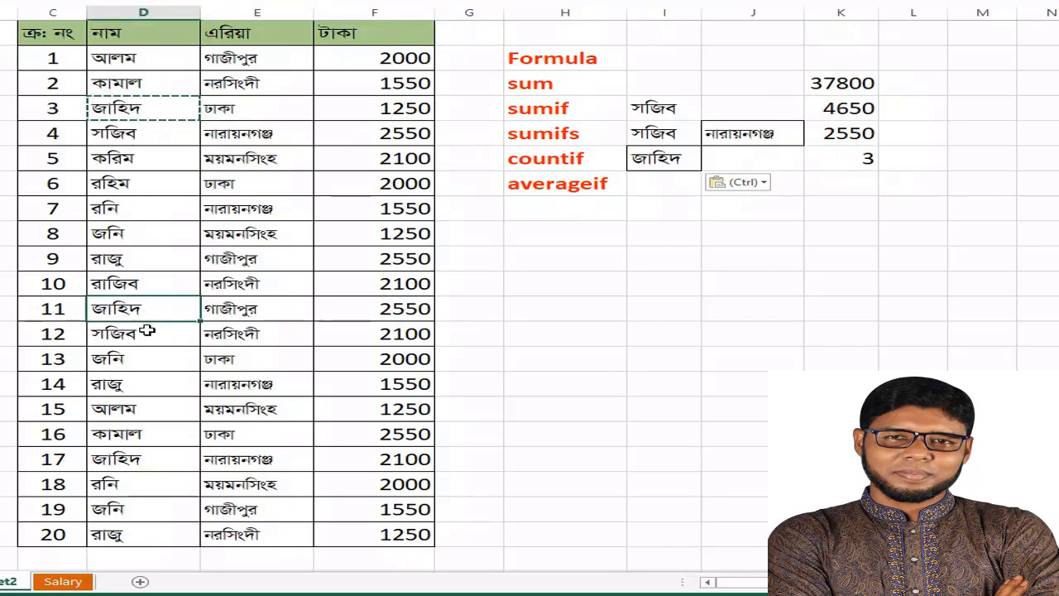
left_click(144, 462)
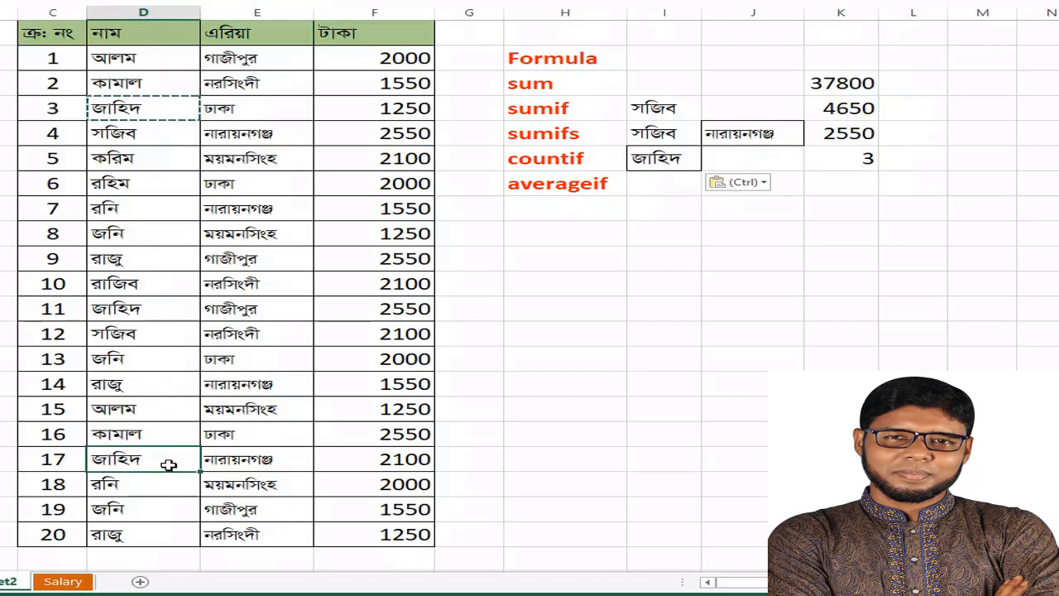
left_click_drag(168, 464, 386, 455)
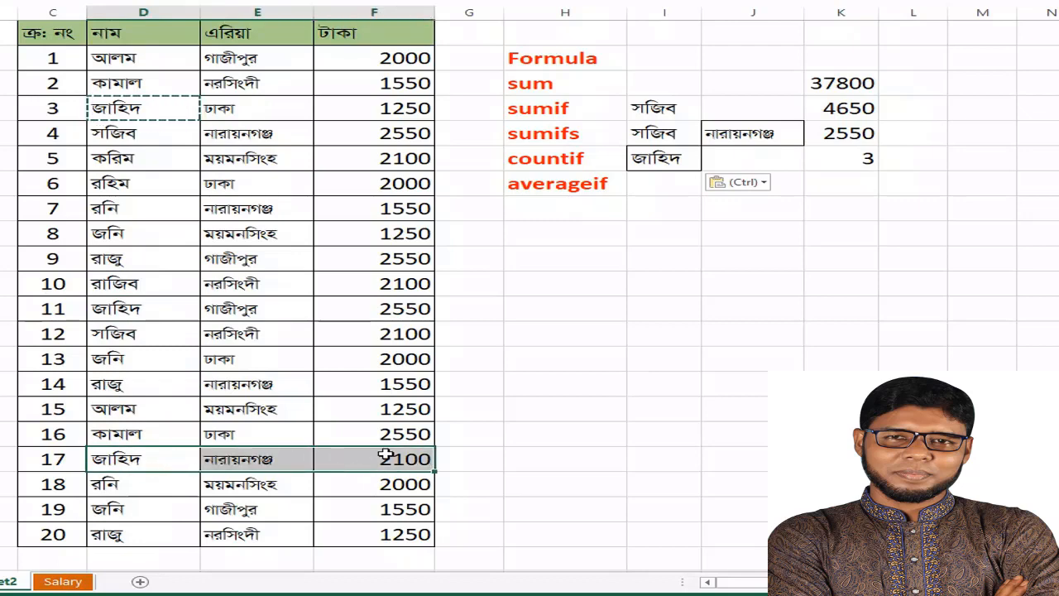
left_click(859, 160)
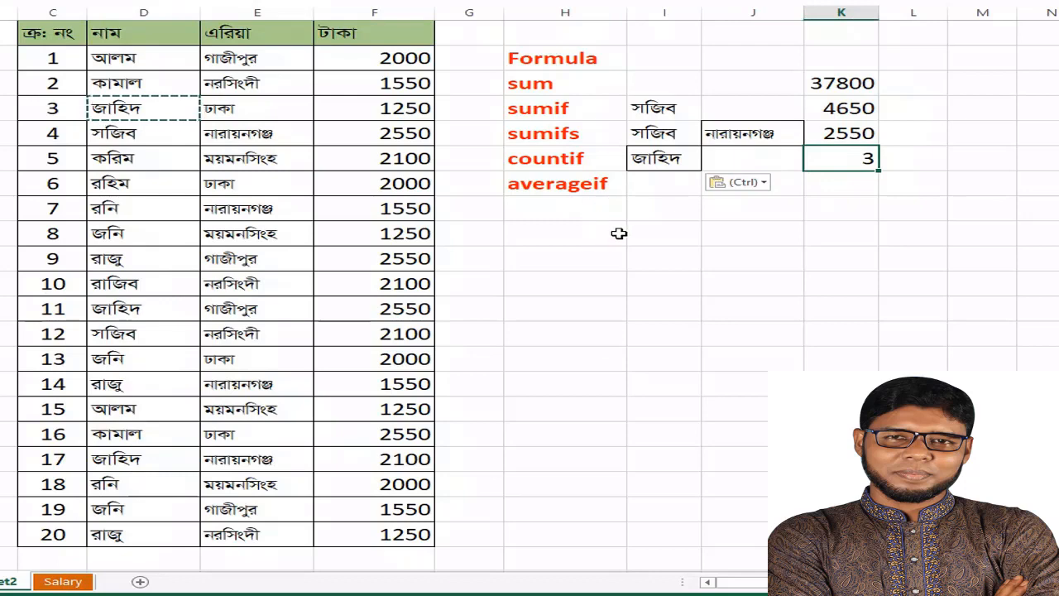
key("Escape")
Start an AVERAGEIF formula in K13, in the averageif row
left_click(840, 188)
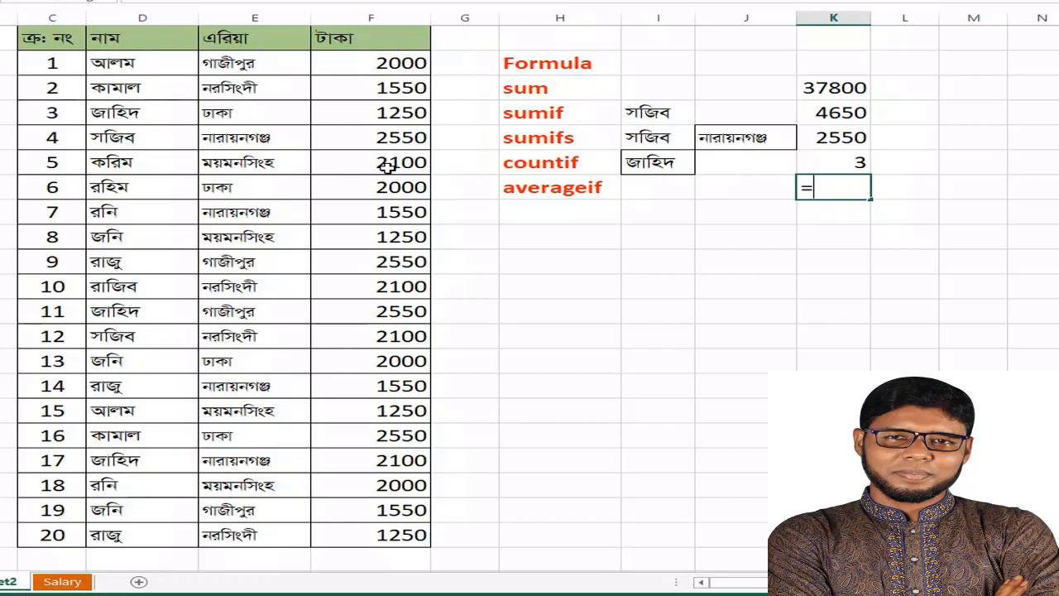
type("av")
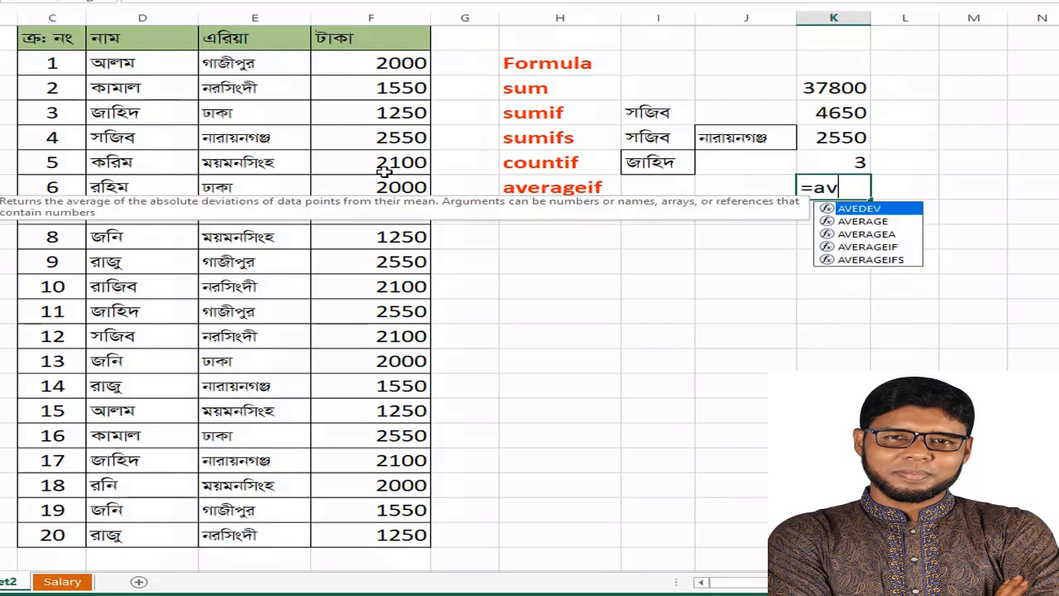
type("eragei")
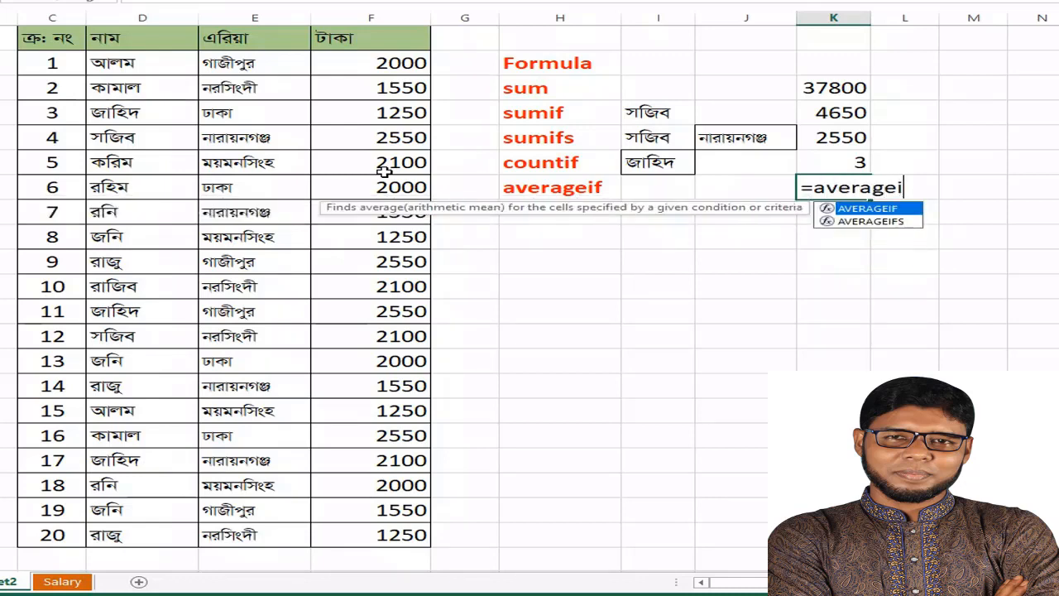
type("f(")
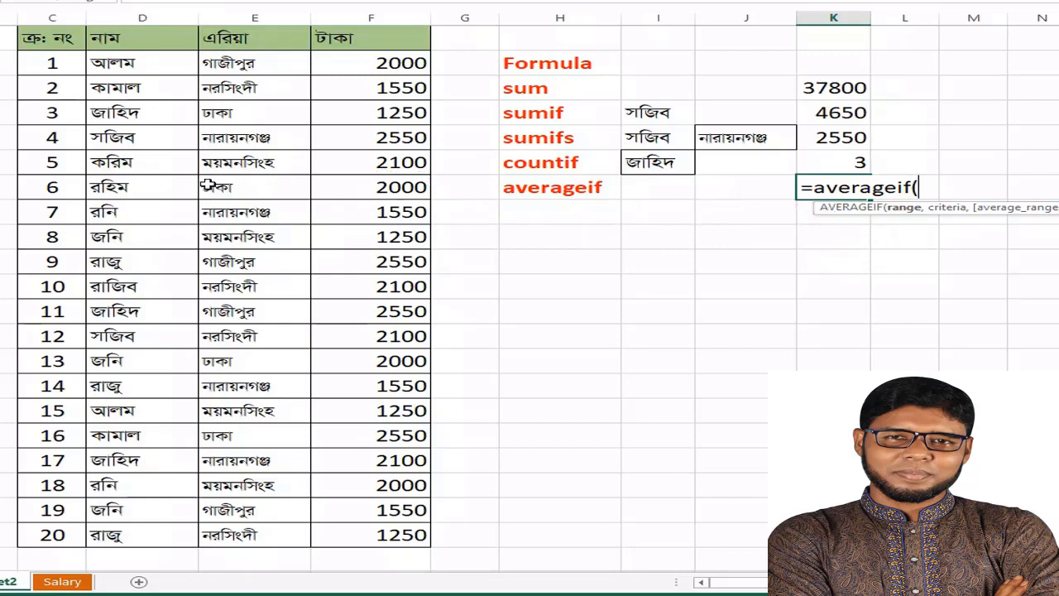
Complete the AVERAGEIF formula with the names D8:D27 as range, I13 as criterion cell and the amounts F8:F27 as average range
left_click_drag(116, 65, 123, 538)
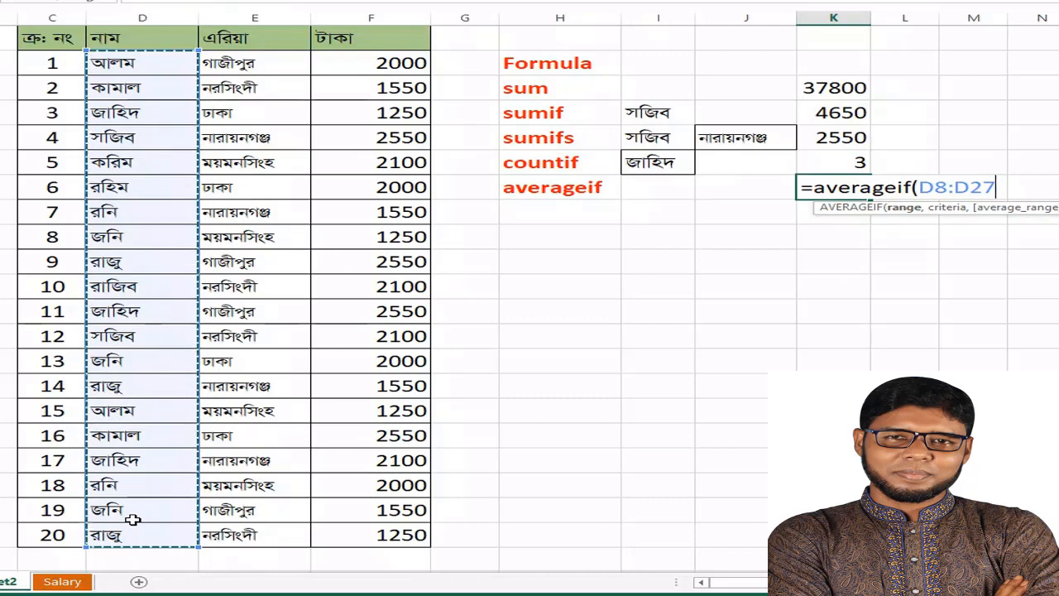
type(",")
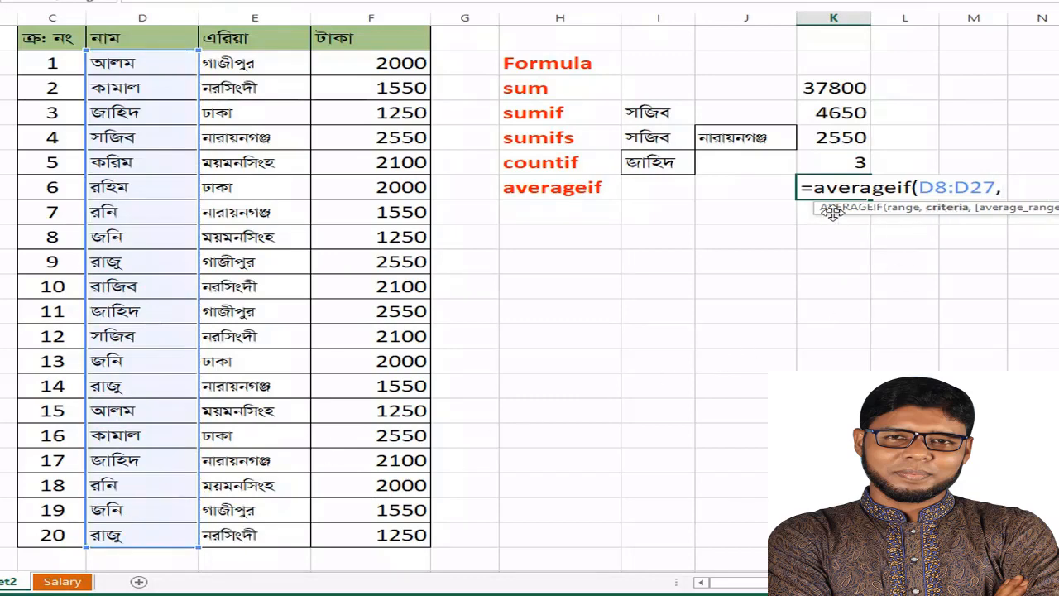
left_click(653, 187)
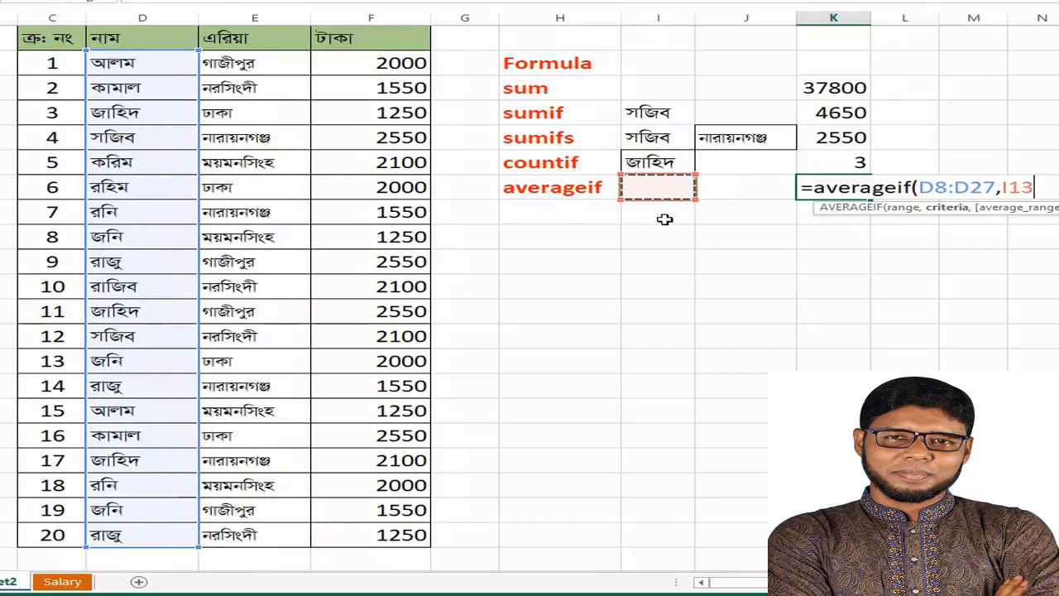
type(",")
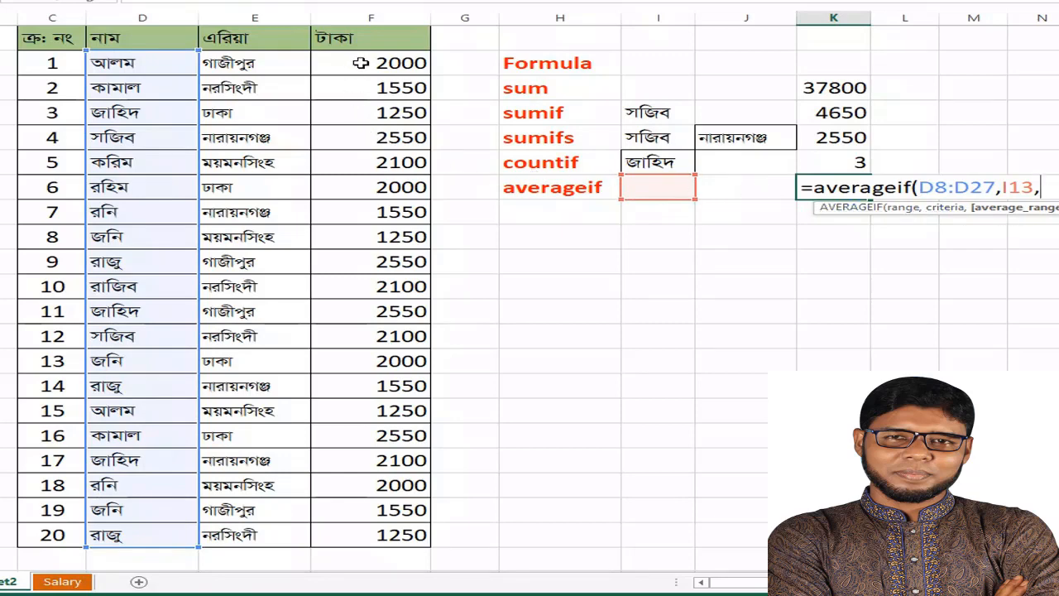
left_click_drag(361, 63, 404, 536)
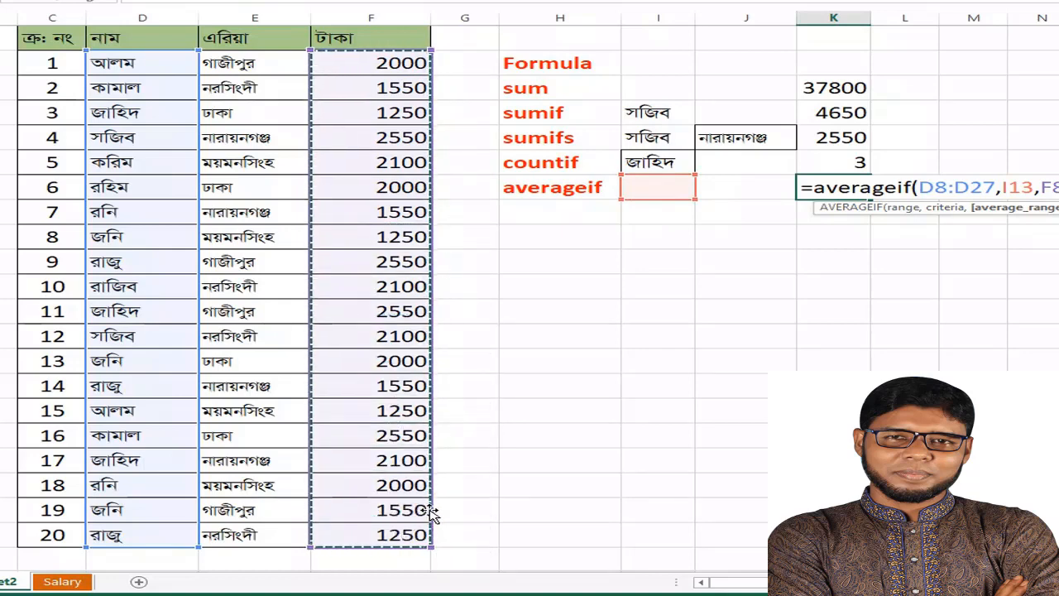
type(")")
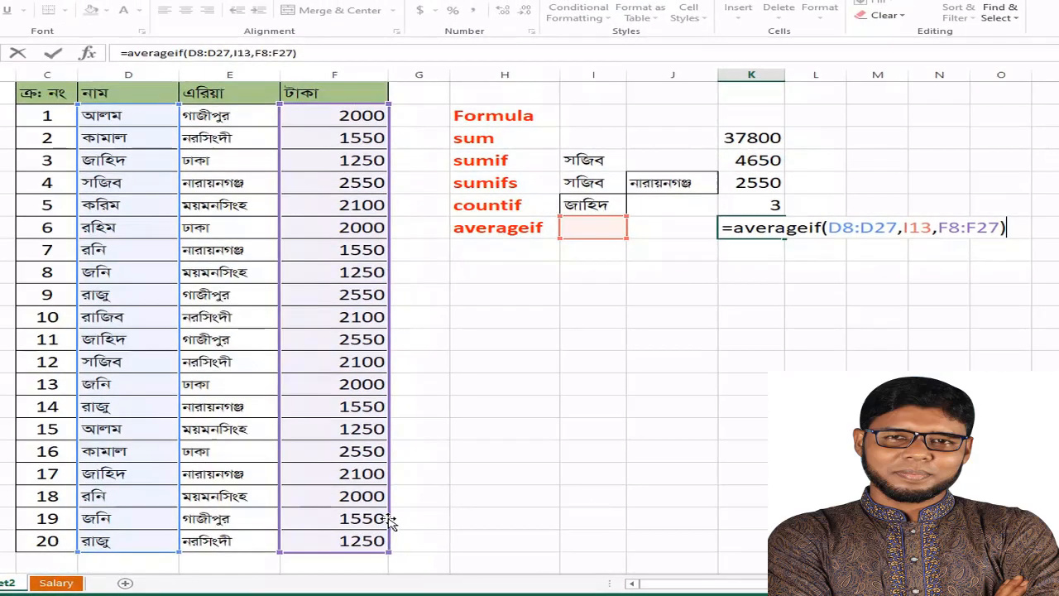
key("Return")
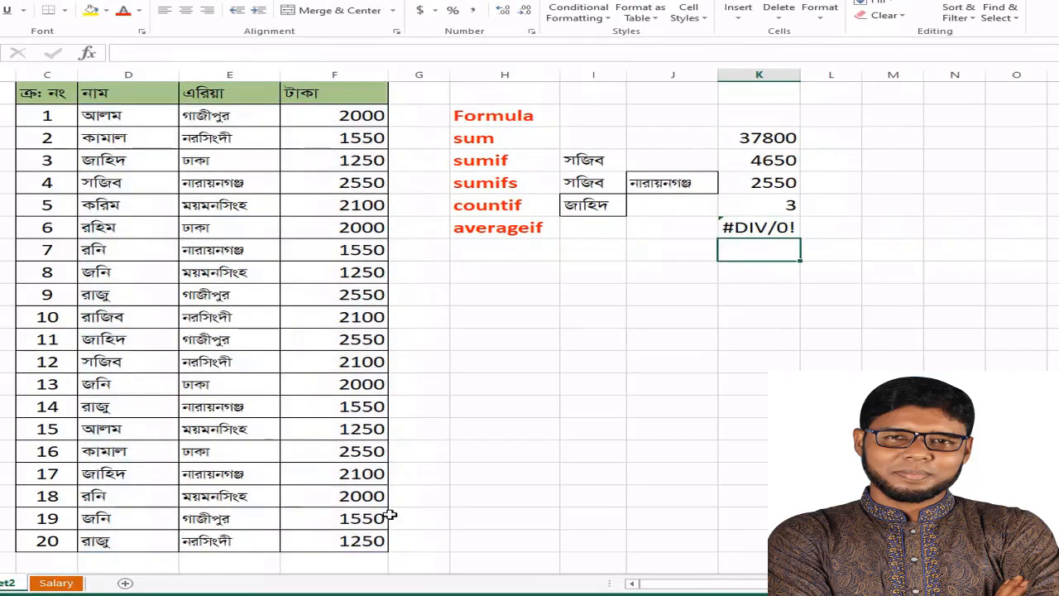
Fill the AVERAGEIF criterion cell I13 with a copy of the name from D8, table row number 1
left_click(593, 227)
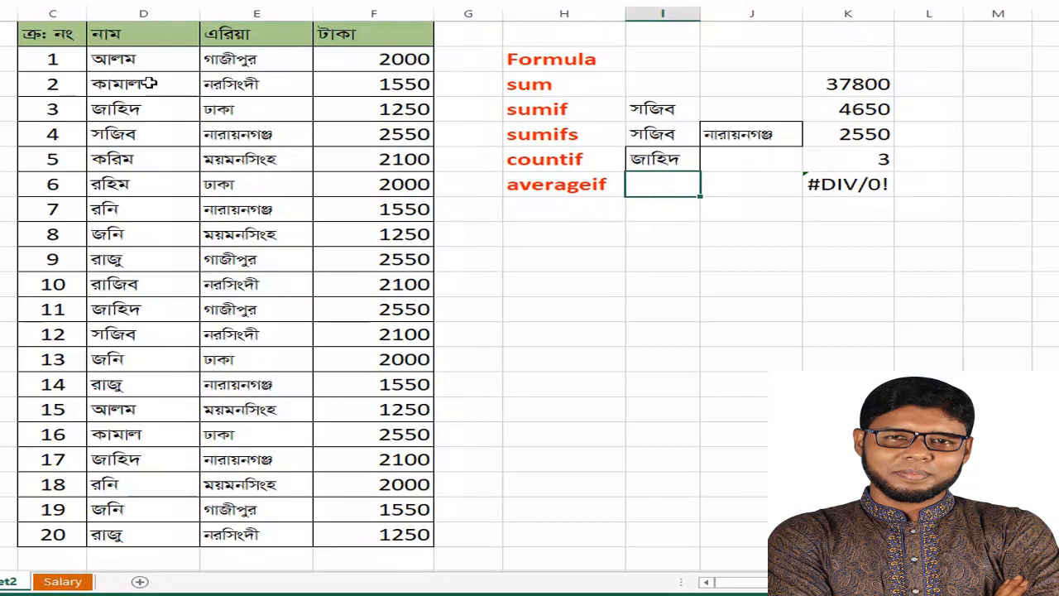
left_click(131, 59)
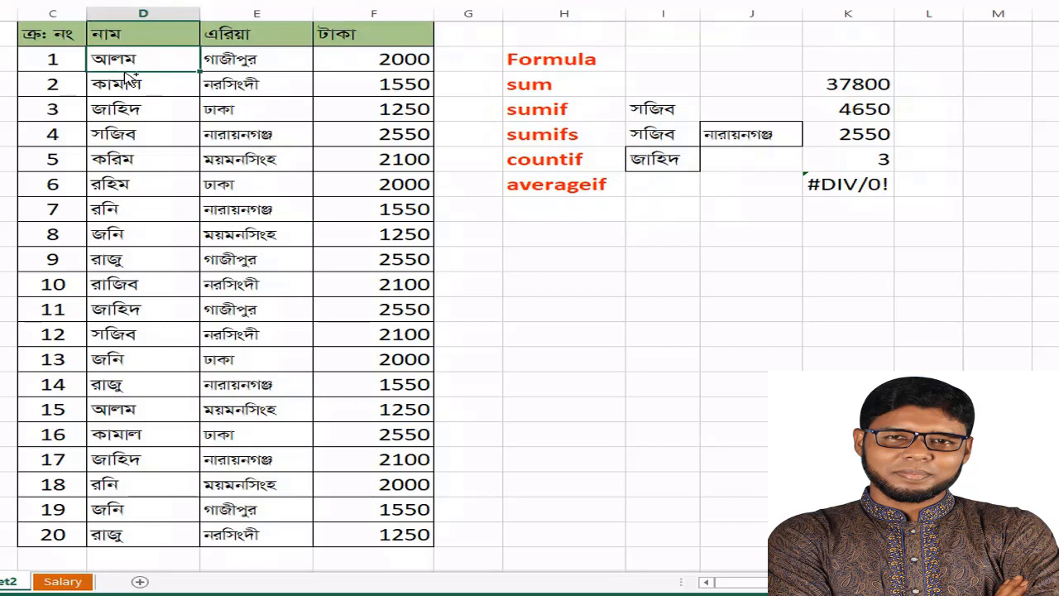
left_click(654, 187)
key("ctrl+v")
key("ctrl")
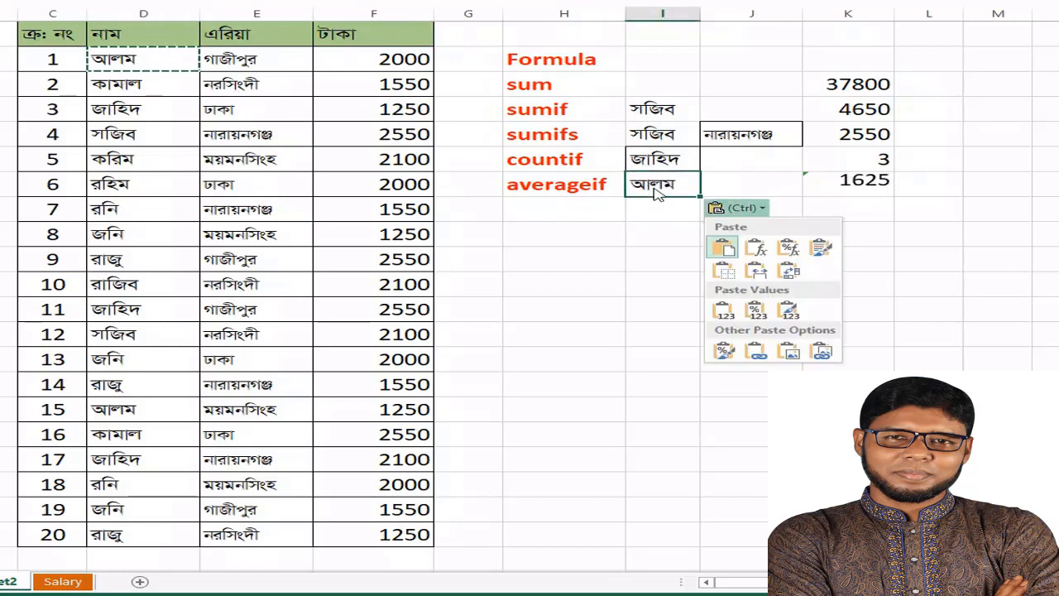
key("Escape")
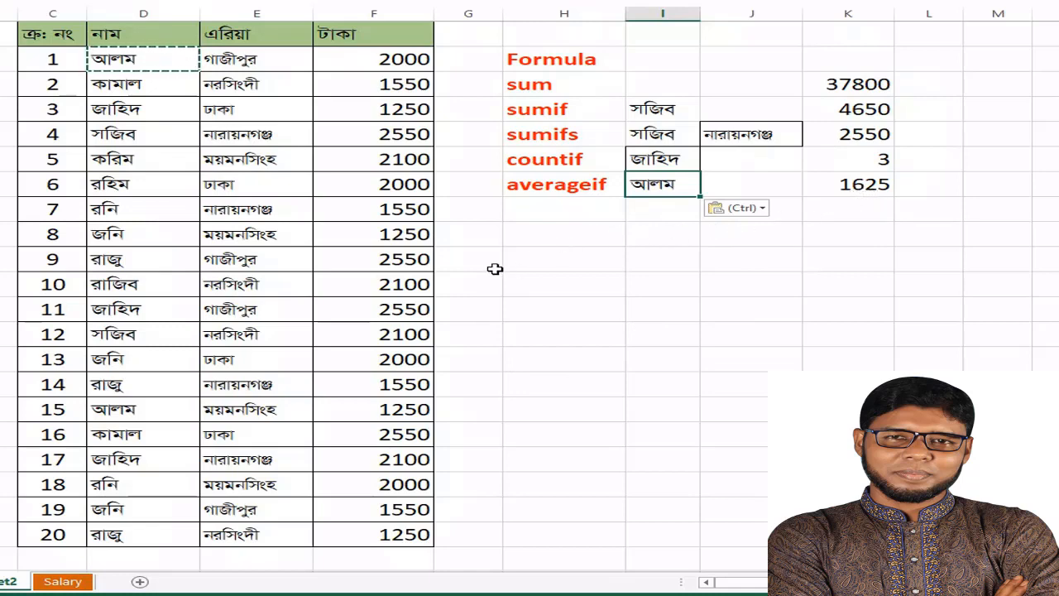
Replace the AVERAGEIF criterion in I13 with a copy of the name from D13, table row number 6
left_click(110, 187)
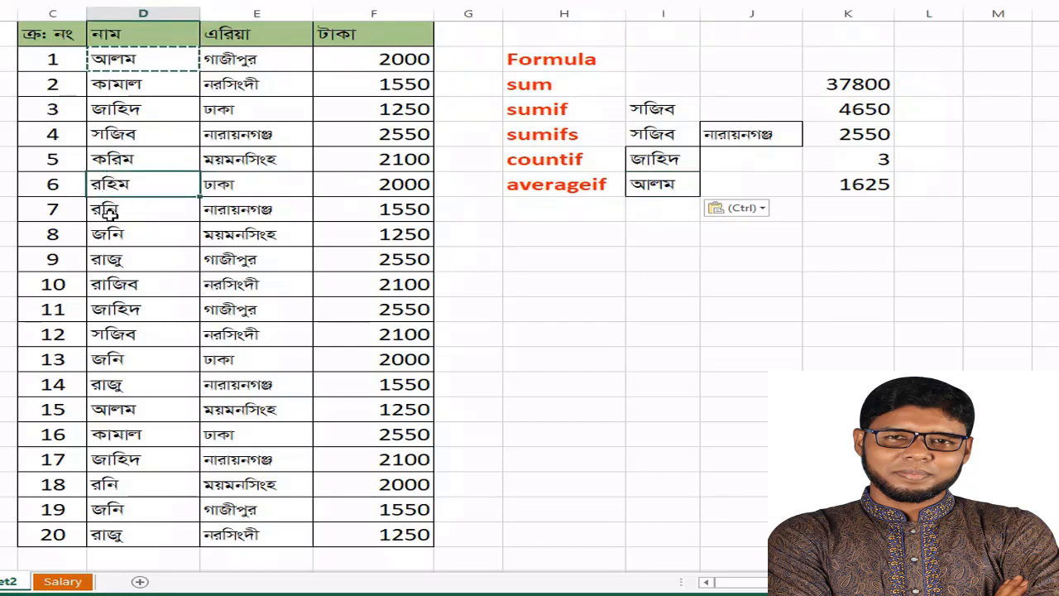
key("ctrl+c")
left_click(654, 187)
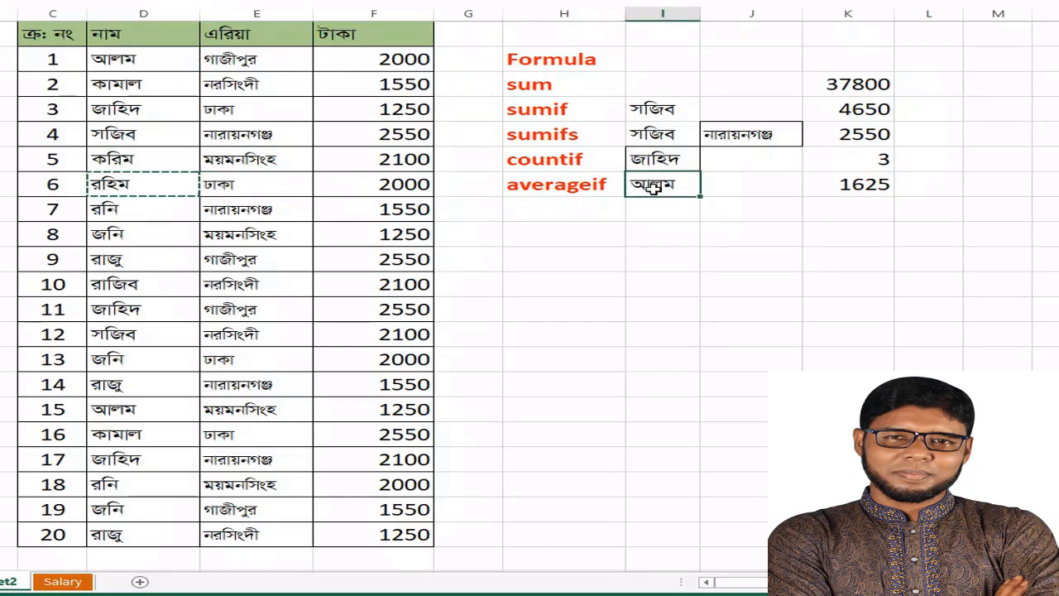
key("ctrl+v")
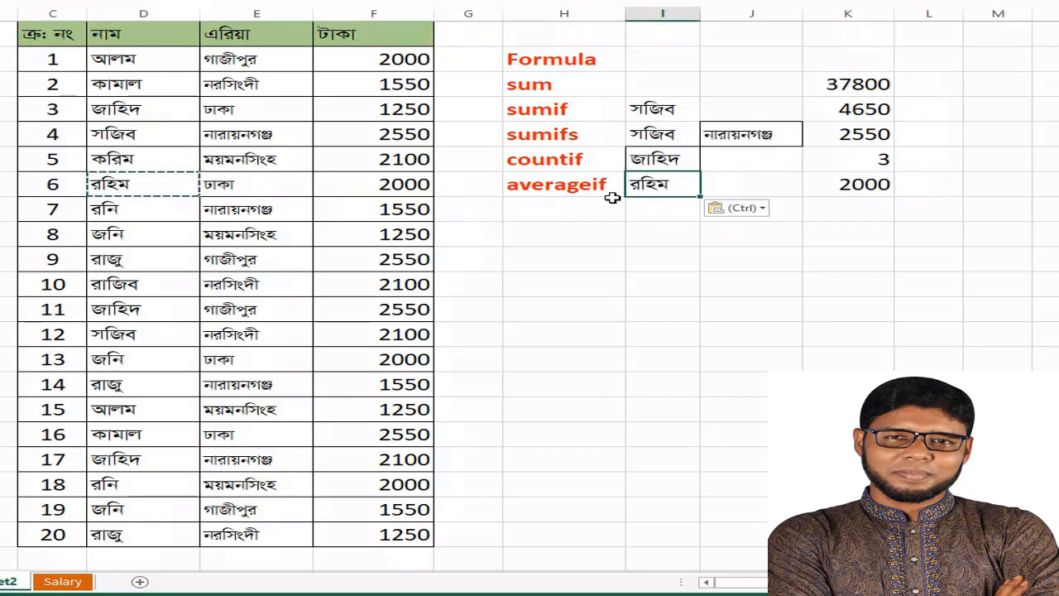